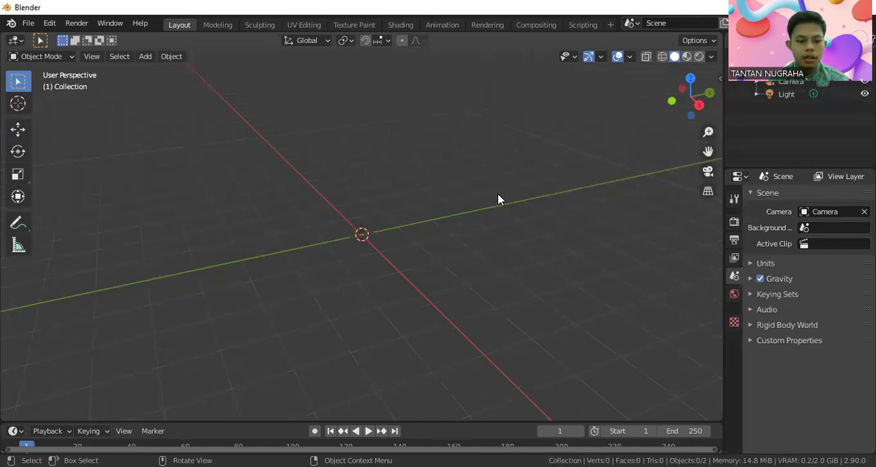
Step: Add a UV sphere at the origin and scale it uniformly to about 1.5
key("shift+a")
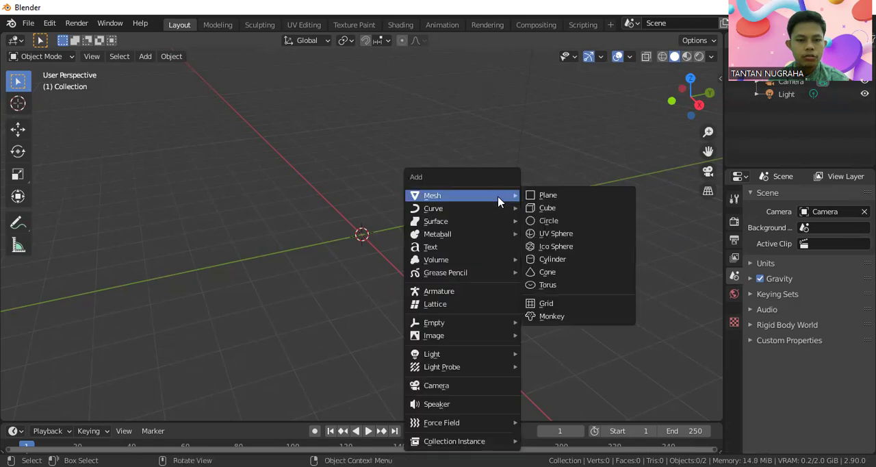
left_click(566, 238)
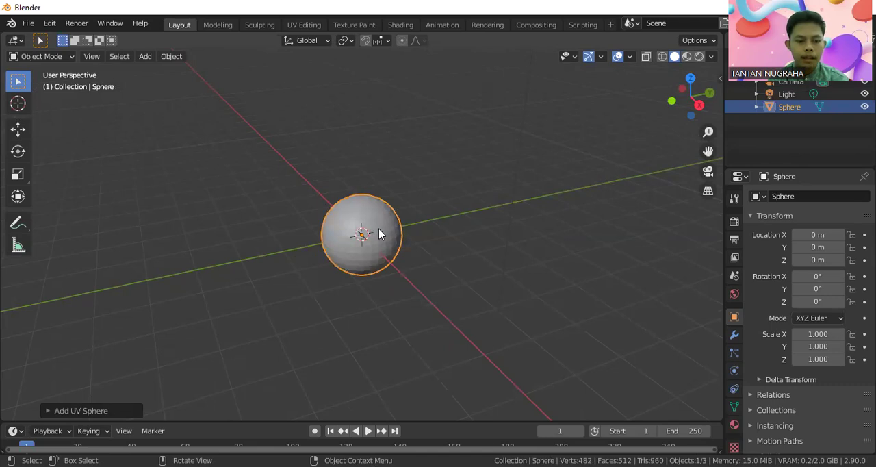
key("s")
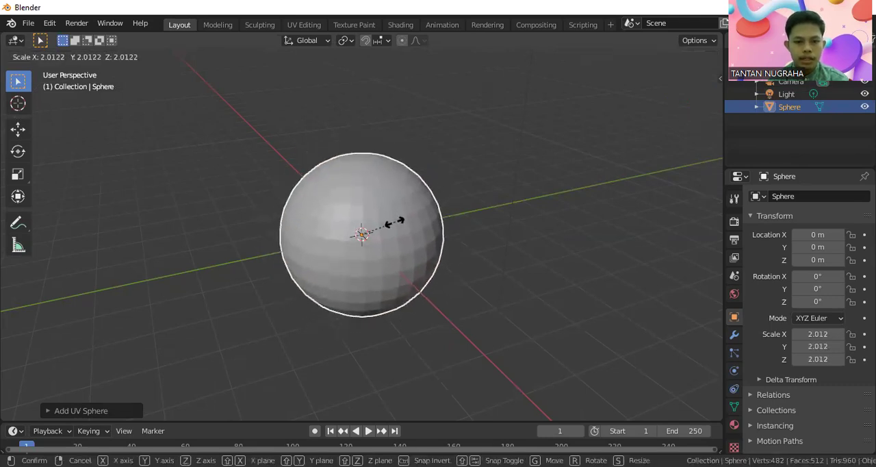
left_click(390, 231)
left_click(442, 234)
Step: Raise the sphere straight up along the Z axis to about 1.41 m
scroll(442, 235, "down", 1)
middle_click_drag(442, 234, 421, 213)
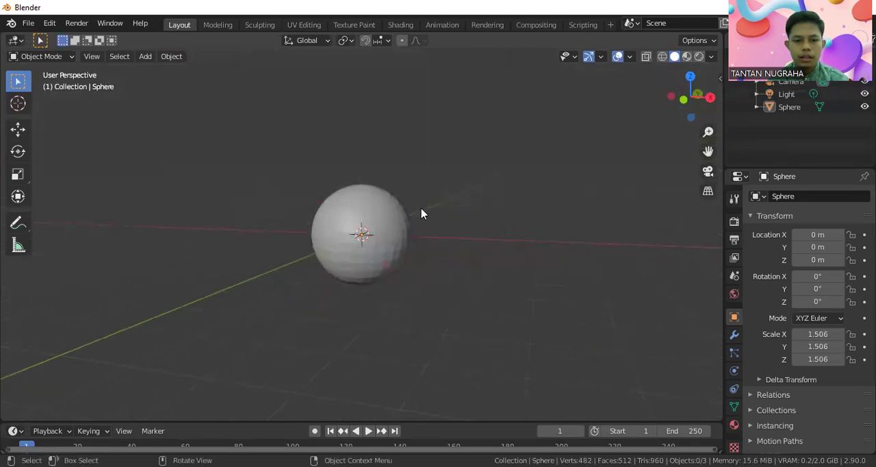
left_click(367, 225)
left_click(18, 128)
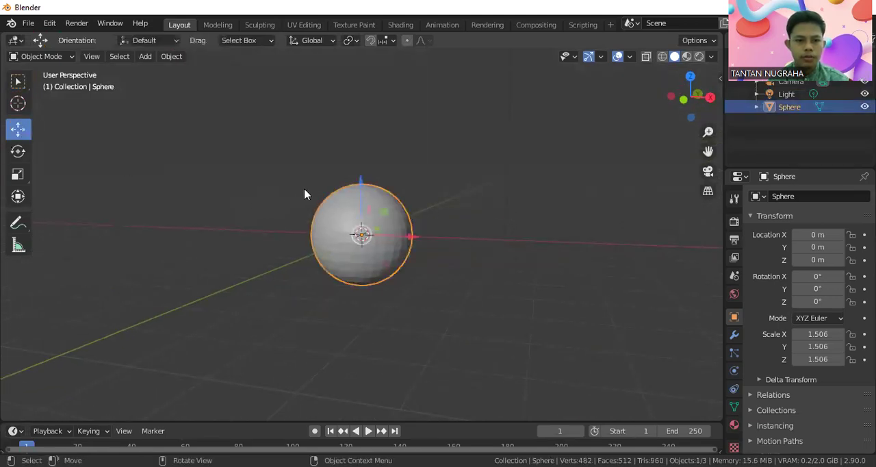
left_click_drag(361, 189, 366, 141)
left_click(444, 224)
Step: Add a plane at the origin beneath the sphere and scale it uniformly to about 5.82 as a floor
middle_click_drag(444, 223, 344, 257)
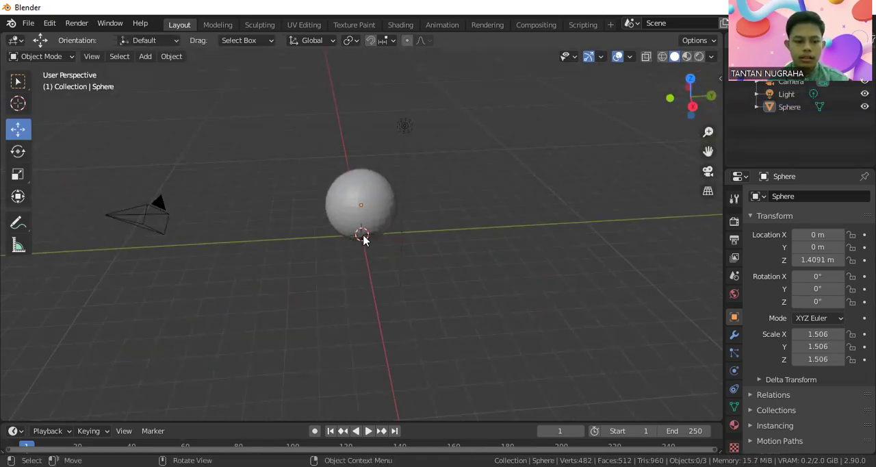
key("shift+a")
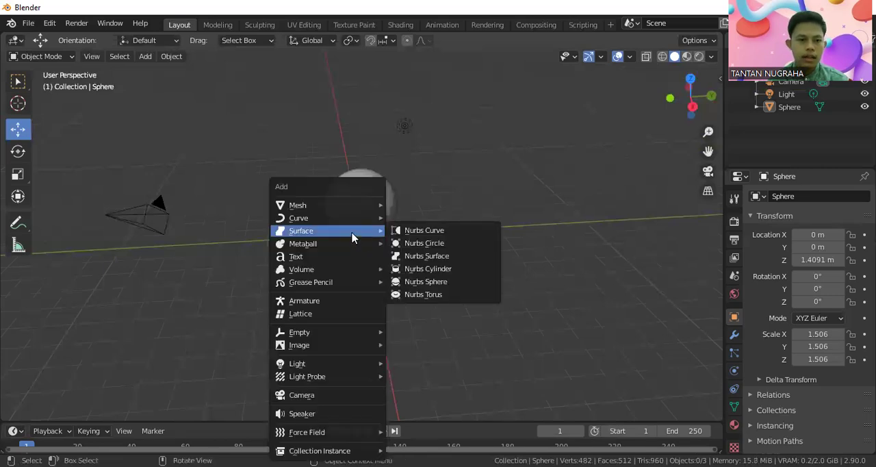
mouse_move(342, 205)
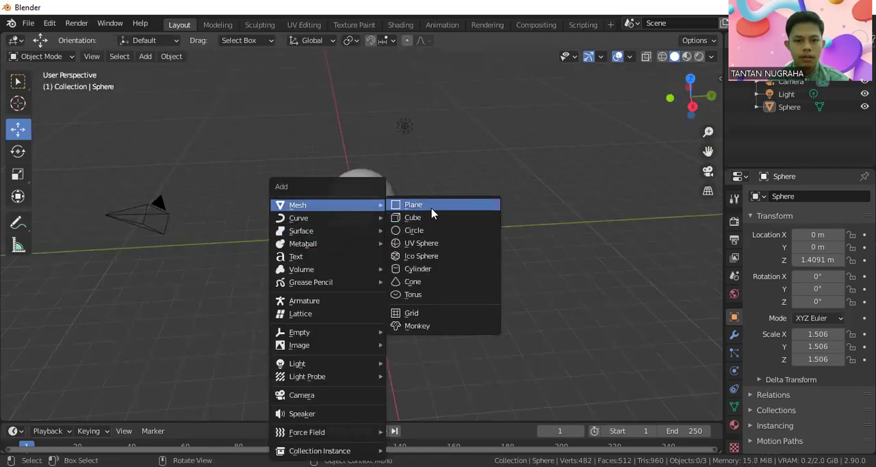
left_click(406, 205)
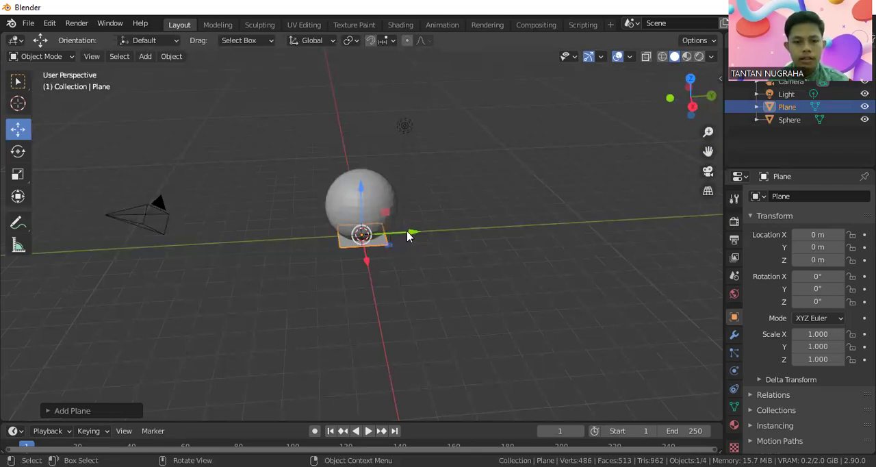
key("s")
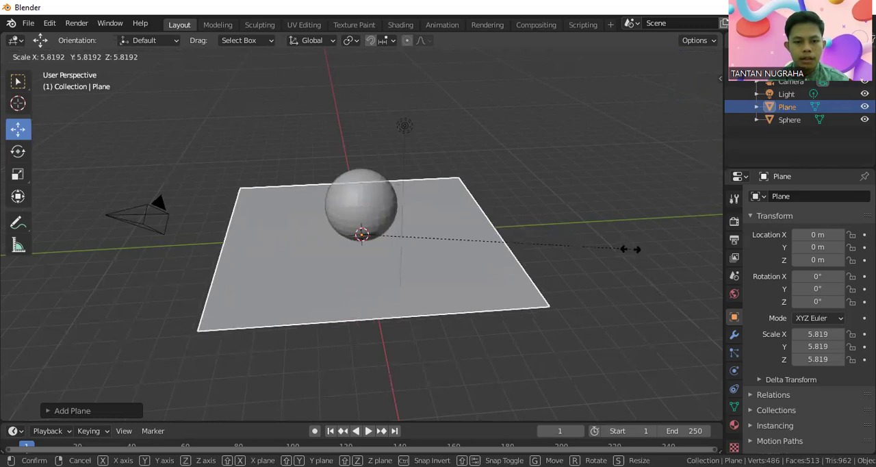
left_click(630, 249)
middle_click_drag(512, 251, 518, 212)
left_click(519, 212)
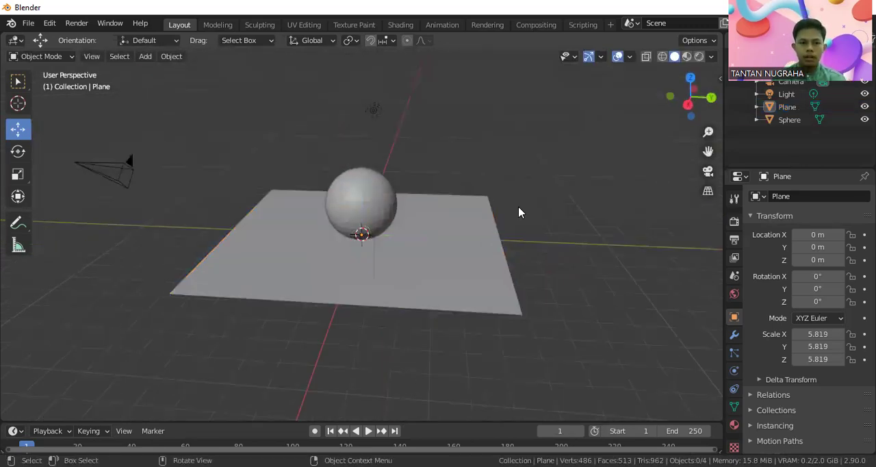
Step: Create a new material for the sphere
left_click(364, 211)
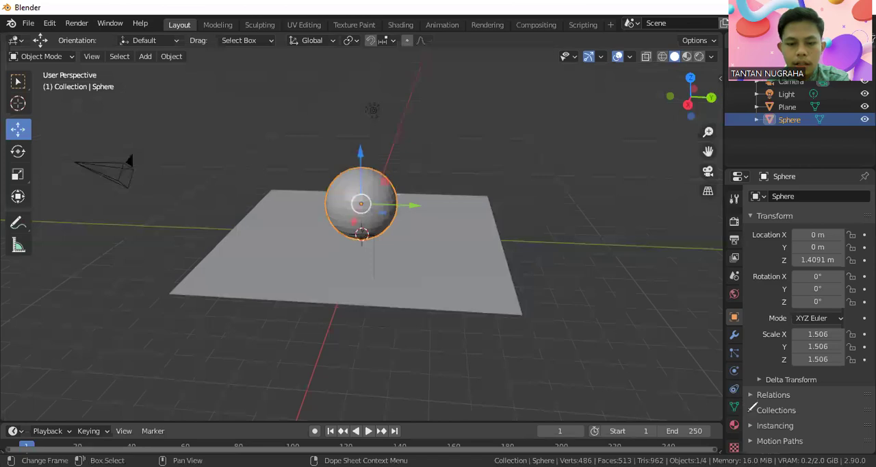
left_click_drag(750, 412, 751, 415)
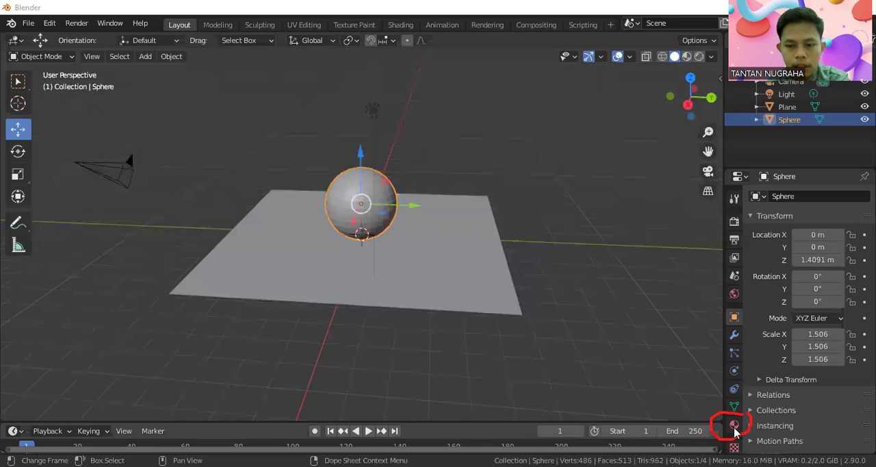
left_click(735, 426)
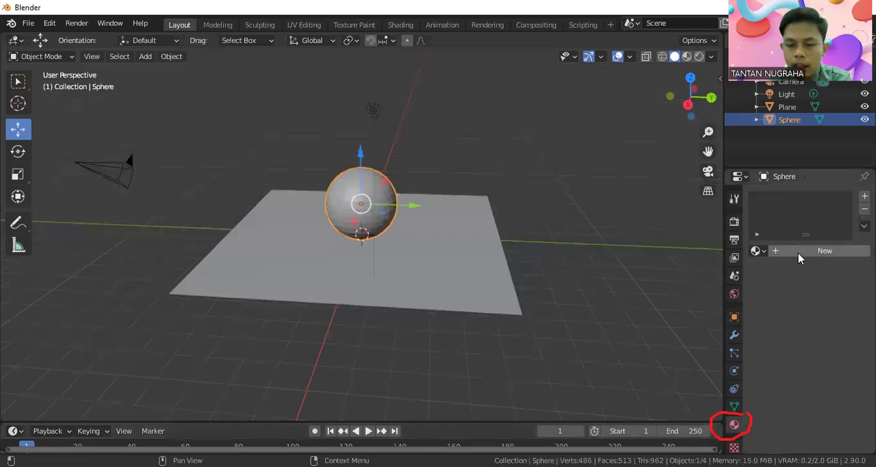
left_click(799, 252)
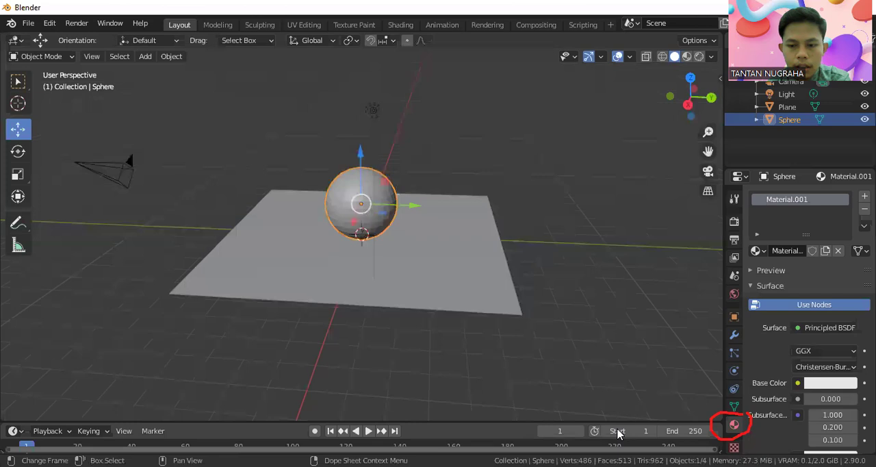
Step: Set the base color of the sphere's material to a saturated pink
left_click_drag(786, 375, 779, 384)
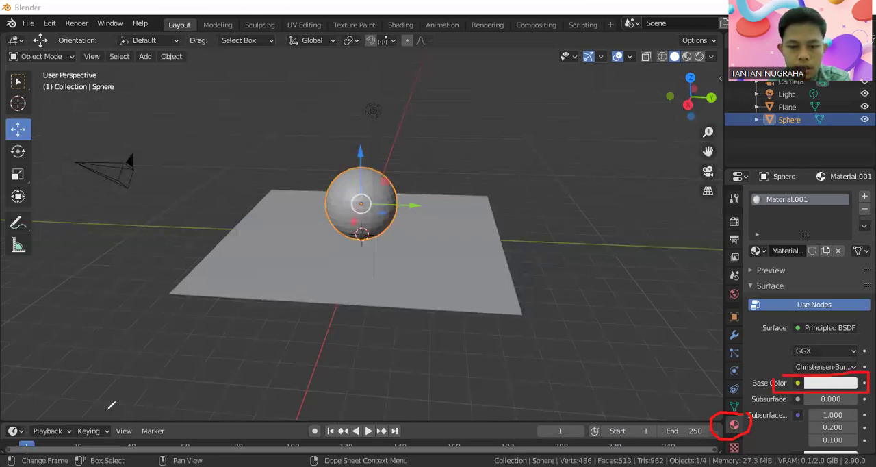
left_click(815, 385)
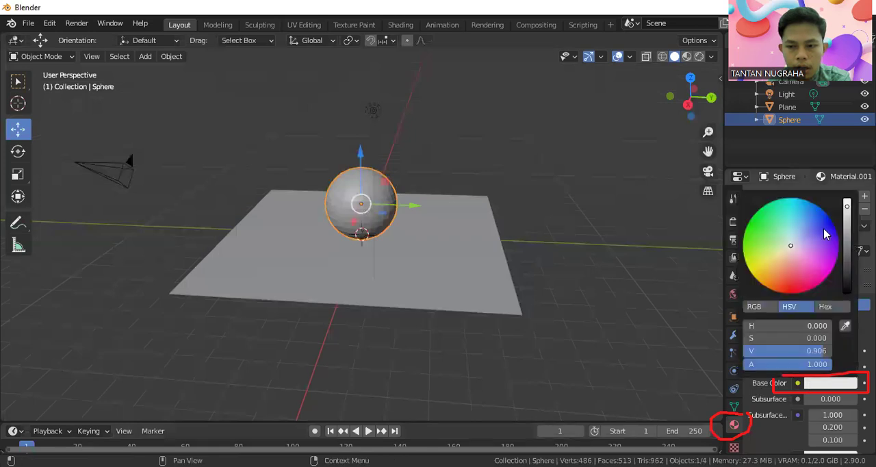
left_click(825, 264)
left_click(814, 267)
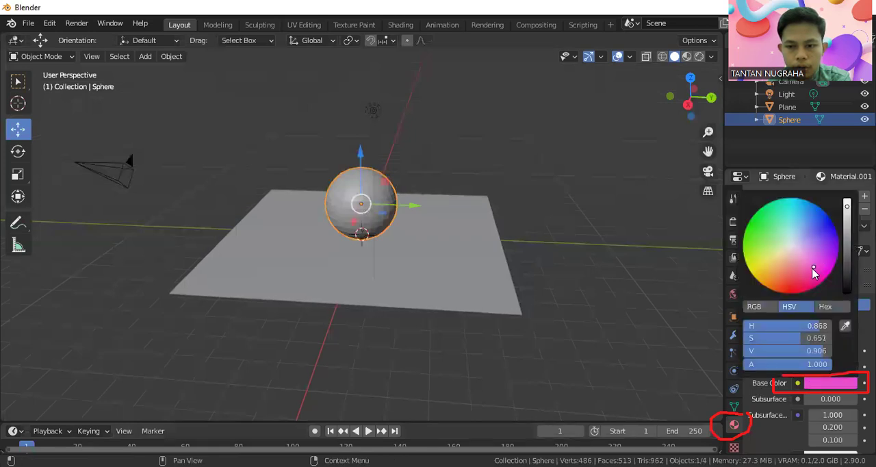
left_click(800, 273)
left_click(809, 274)
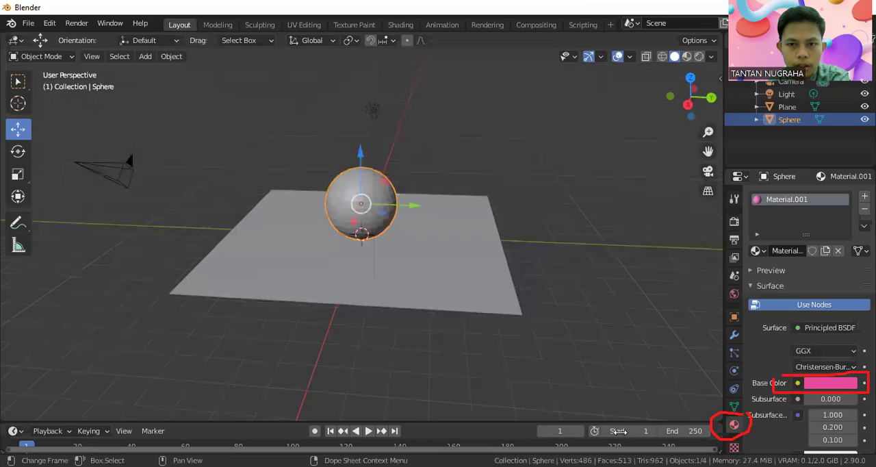
Step: Switch the viewport to rendered shading and view the colored sphere on the plane from above
mouse_move(701, 43)
left_mouse_down()
mouse_move(696, 60)
mouse_move(712, 62)
mouse_move(701, 50)
left_mouse_up()
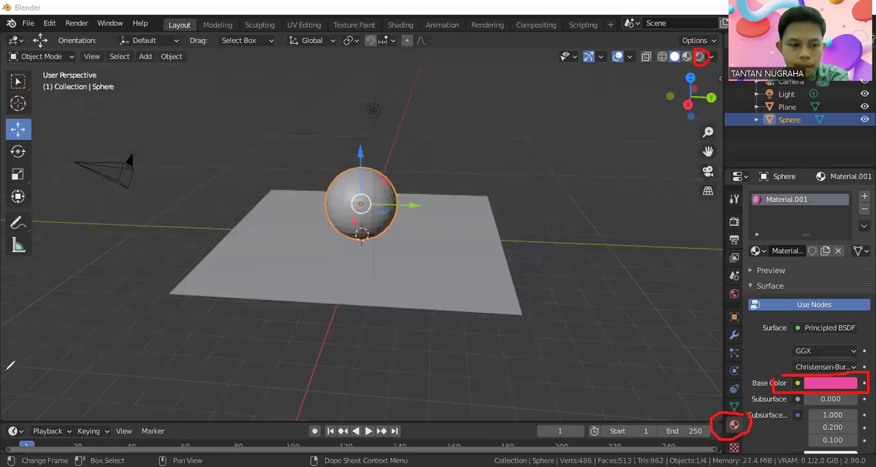
left_click(700, 58)
scroll(382, 221, "up", 1)
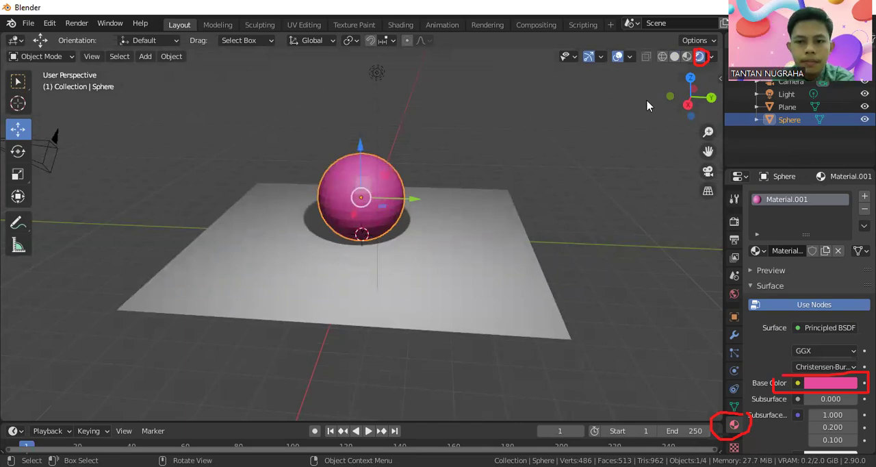
middle_click_drag(375, 231, 381, 256)
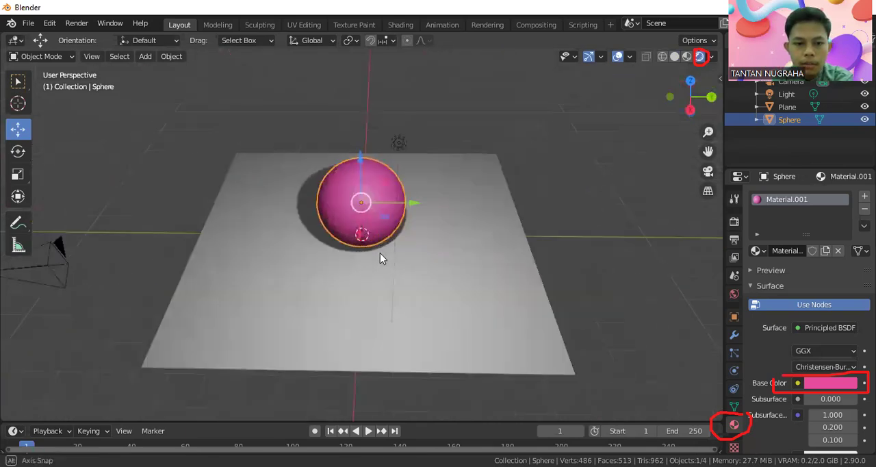
Step: Give the plane a new material with a bright turquoise base color
left_click(473, 267)
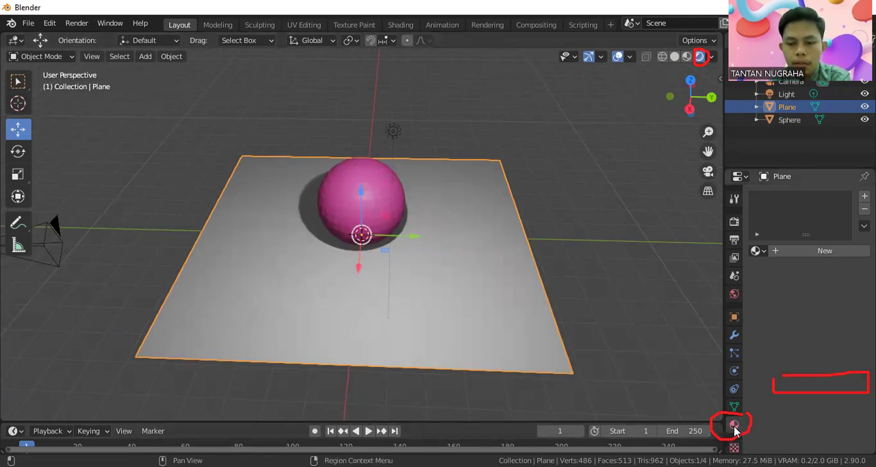
left_click(821, 252)
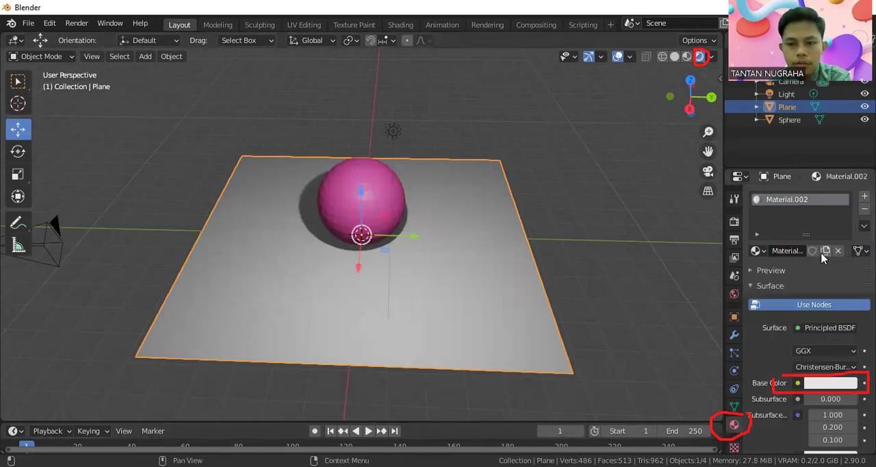
left_click(820, 385)
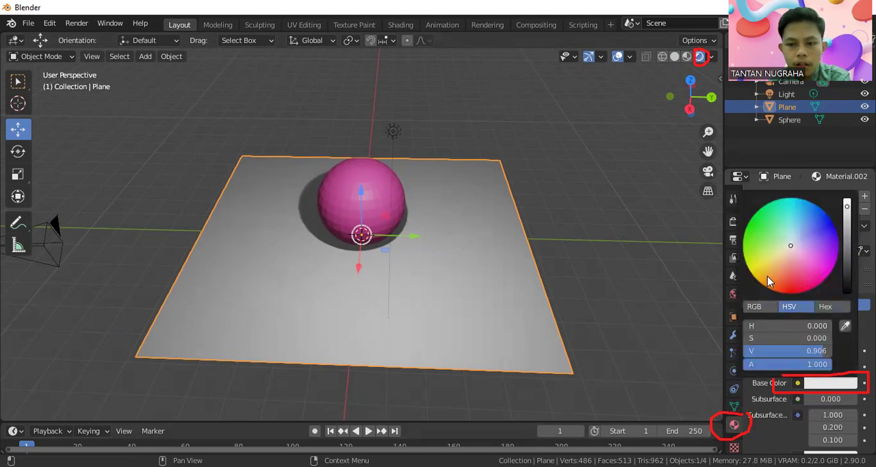
left_click(796, 286)
left_click_drag(794, 233, 798, 221)
left_click(815, 232)
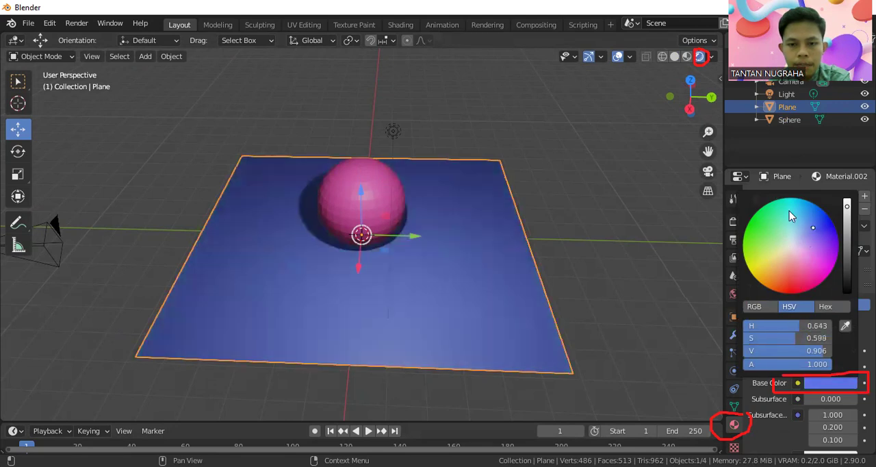
left_click(789, 213)
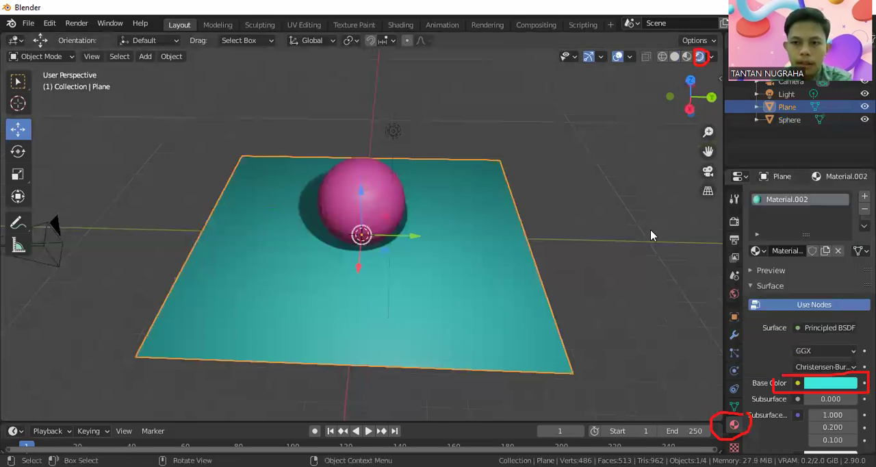
left_click(625, 301)
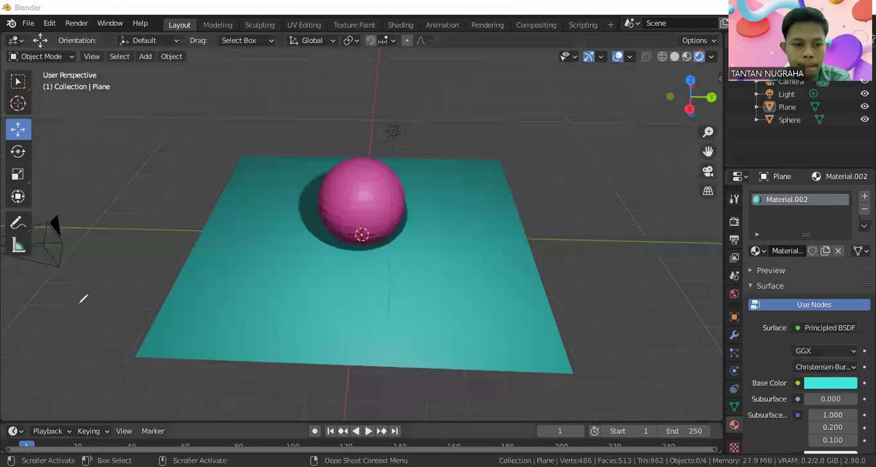
Step: Select the scene's point light and lower it along the Z axis, keeping it above the sphere
middle_click_drag(335, 272, 343, 250)
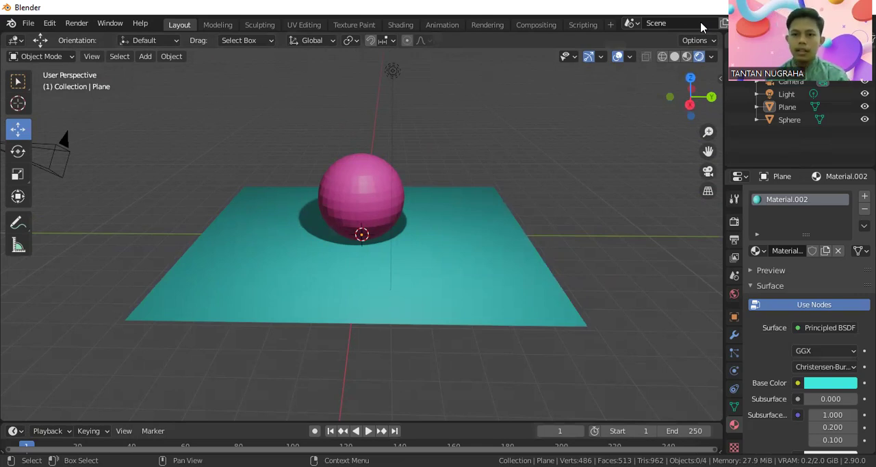
left_click(781, 95)
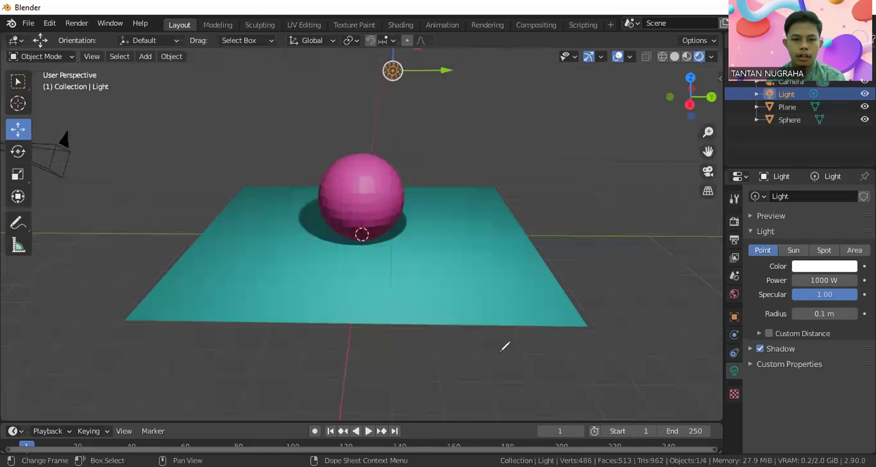
left_click_drag(350, 79, 373, 59)
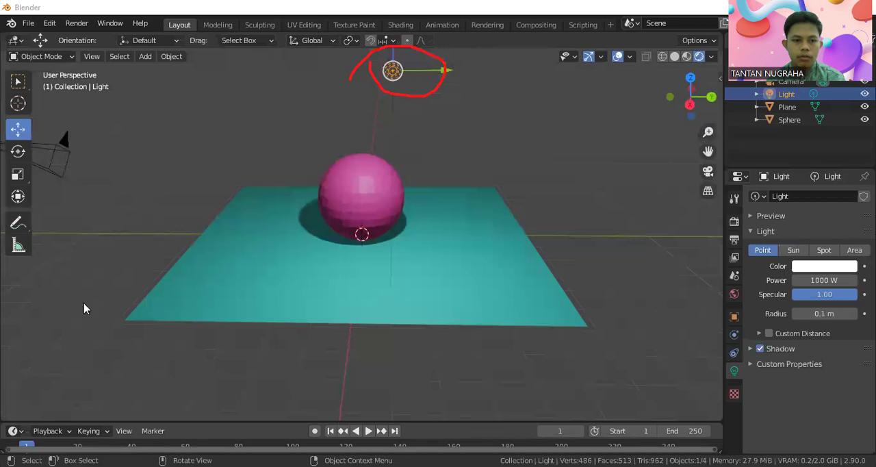
key("ctrl+z")
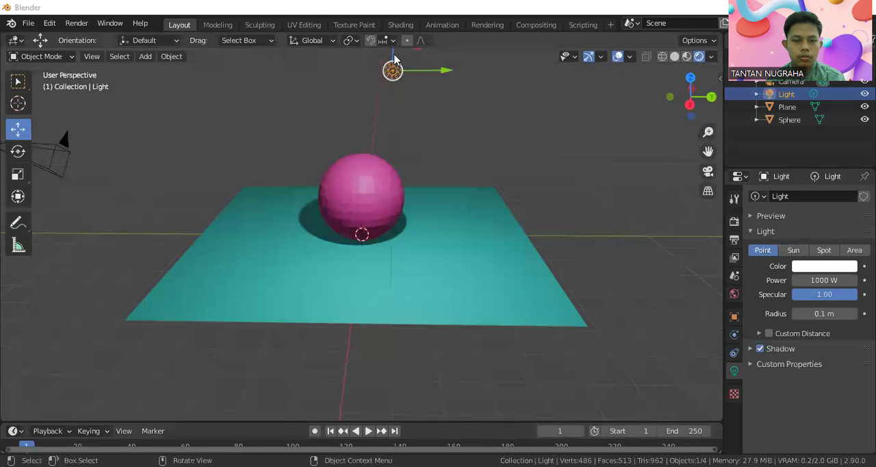
key("g")
key("z")
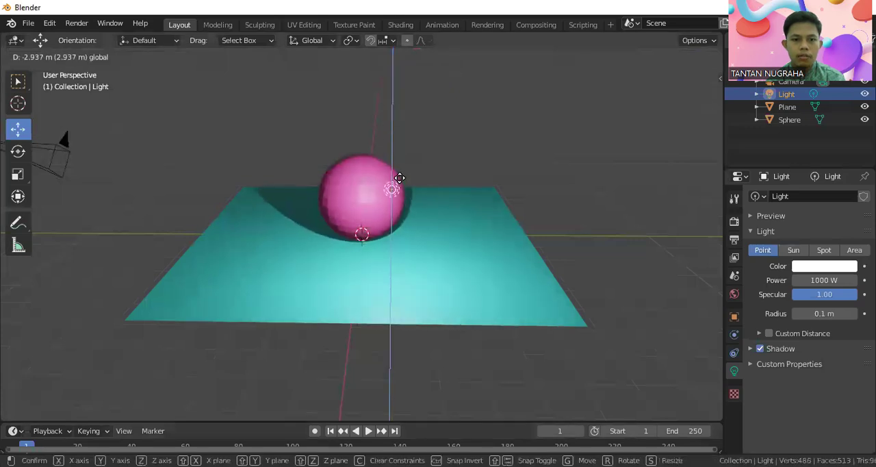
left_click(415, 109)
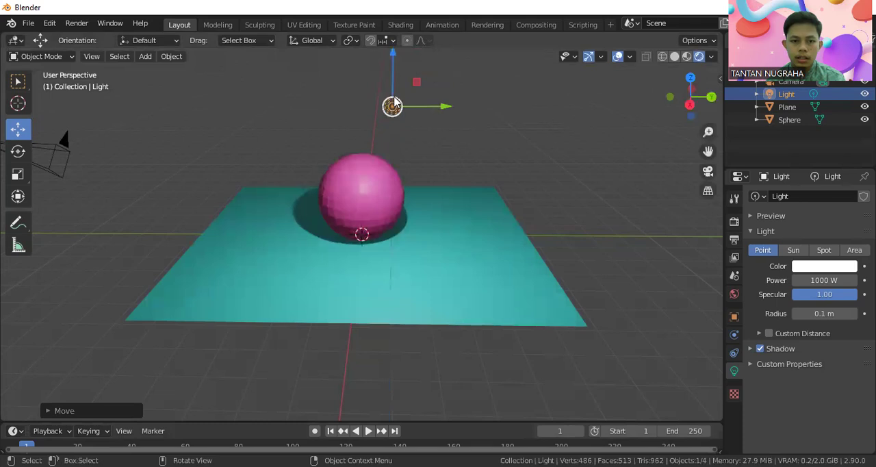
Step: Move the point light along the Y axis so it sits off to the side of the sphere
key("g")
key("y")
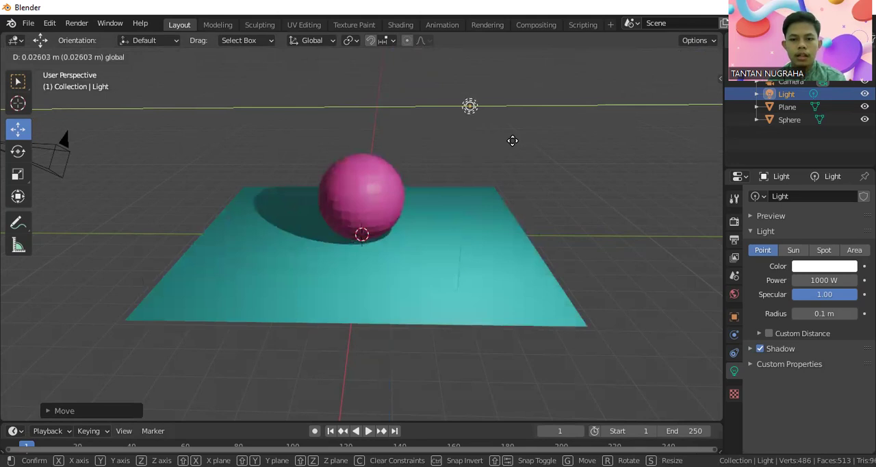
left_click(541, 147)
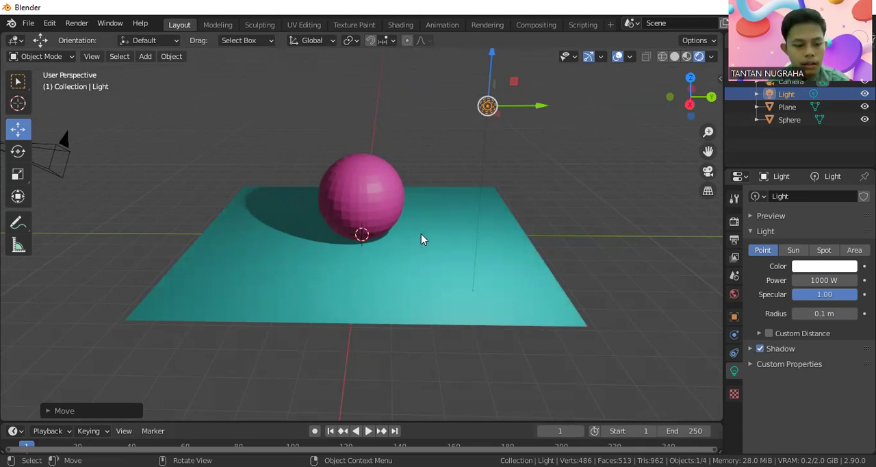
Step: View the light types that can be added while in solid shading, without adding one, and restore rendered shading
key("shift+s")
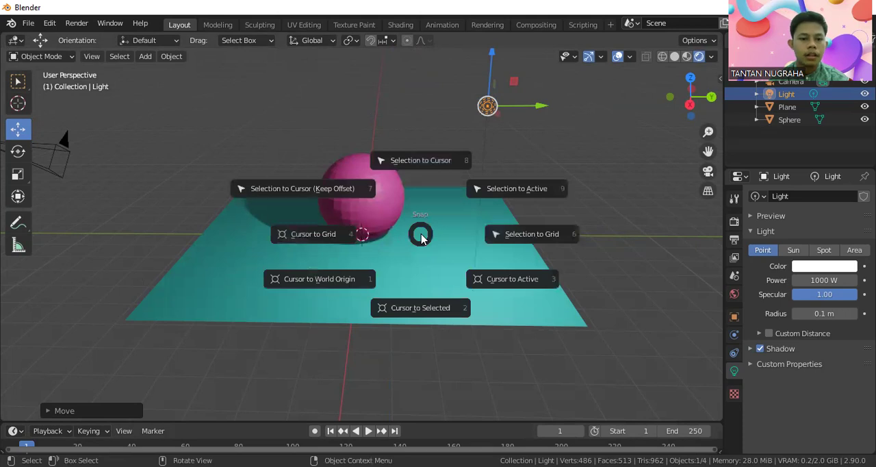
left_click(600, 170)
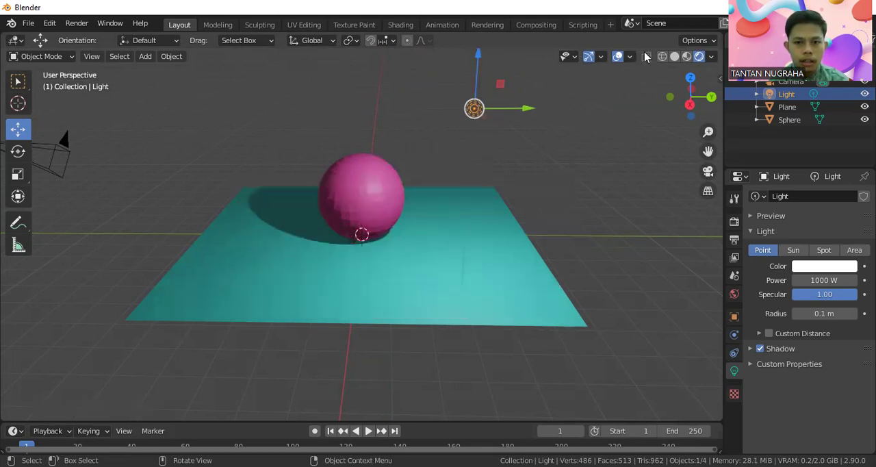
left_click(674, 56)
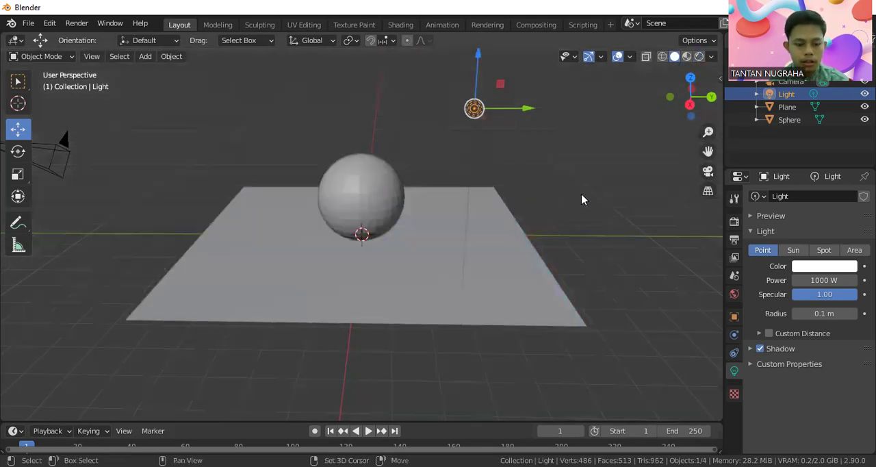
key("shift+a")
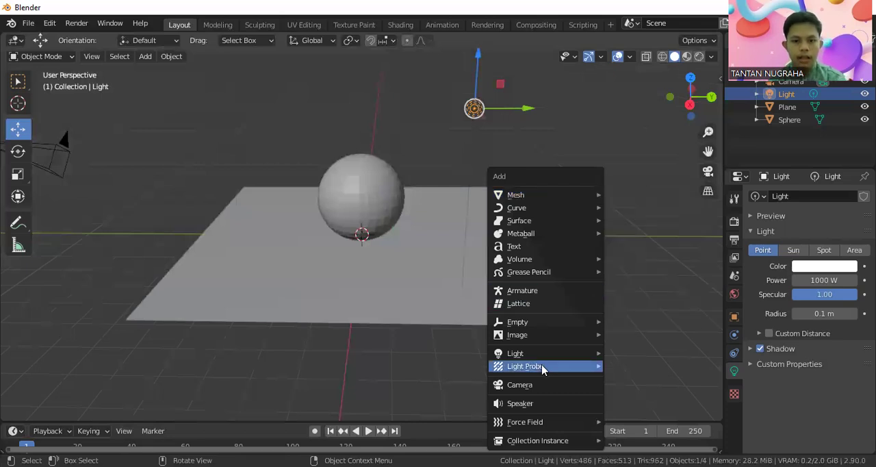
mouse_move(544, 361)
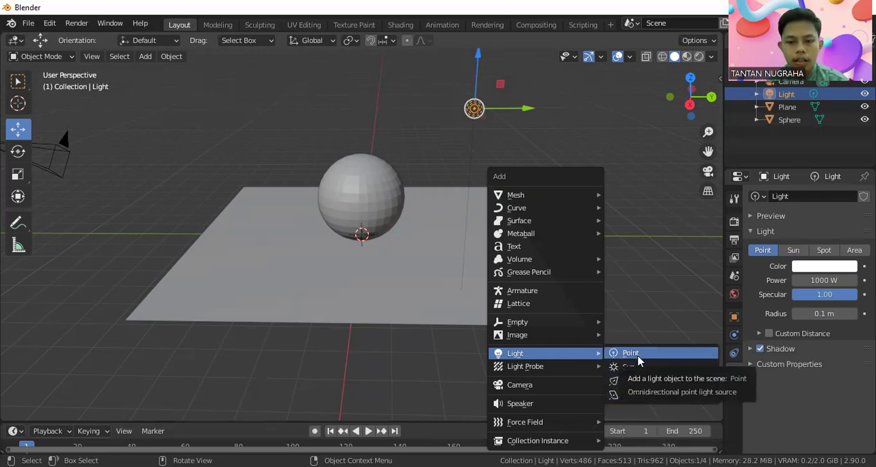
left_click(650, 257)
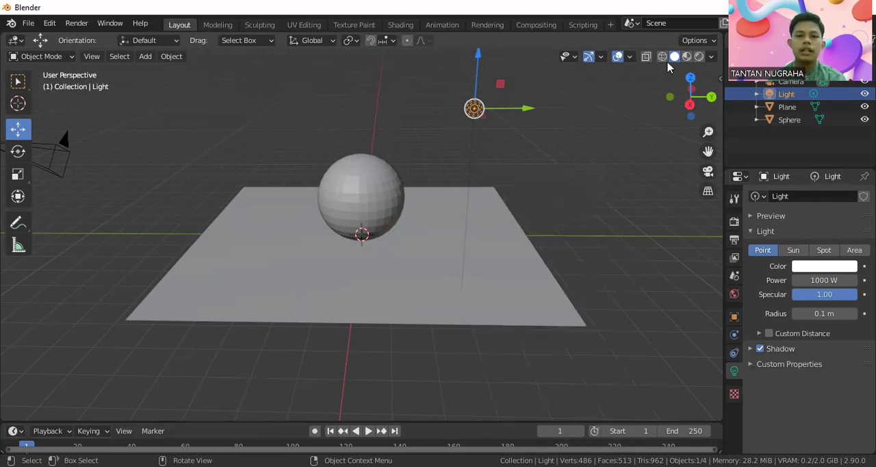
left_click(700, 56)
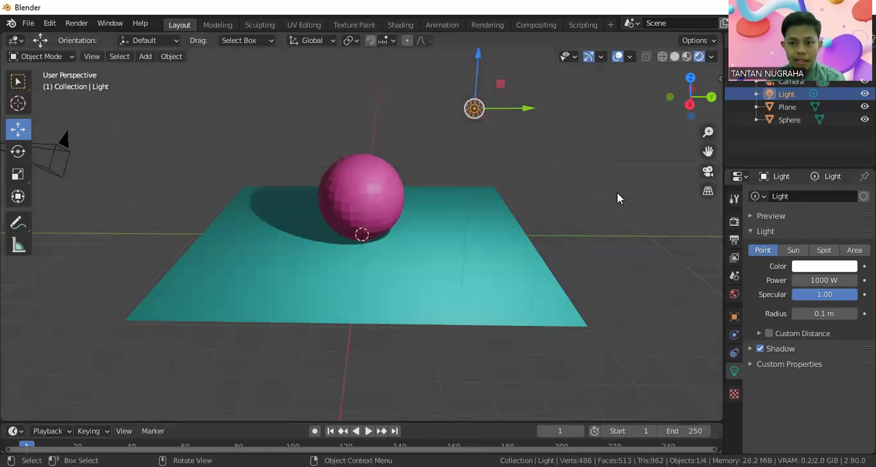
Step: Move the point light along the Y axis to directly above the sphere and raise it slightly along Z
left_click_drag(526, 109, 403, 100)
left_click_drag(360, 73, 360, 52)
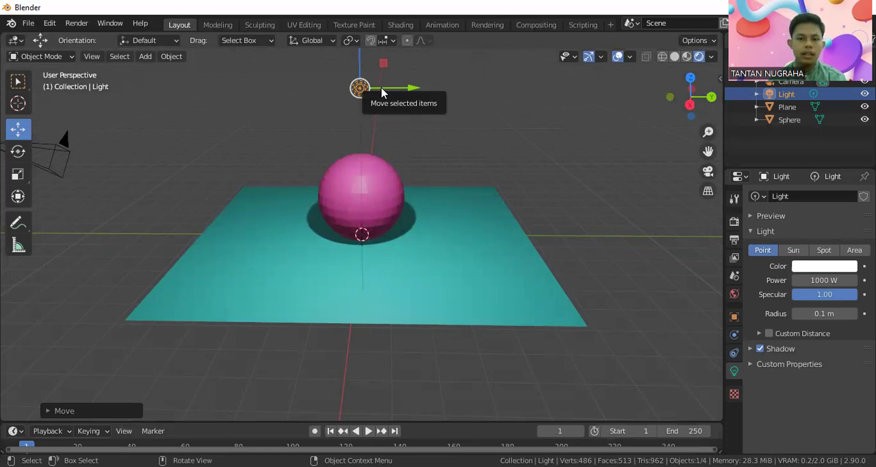
Step: Try red, light blue and pink tints for the point light's color and reduce the color's value to 0.893
left_click(815, 270)
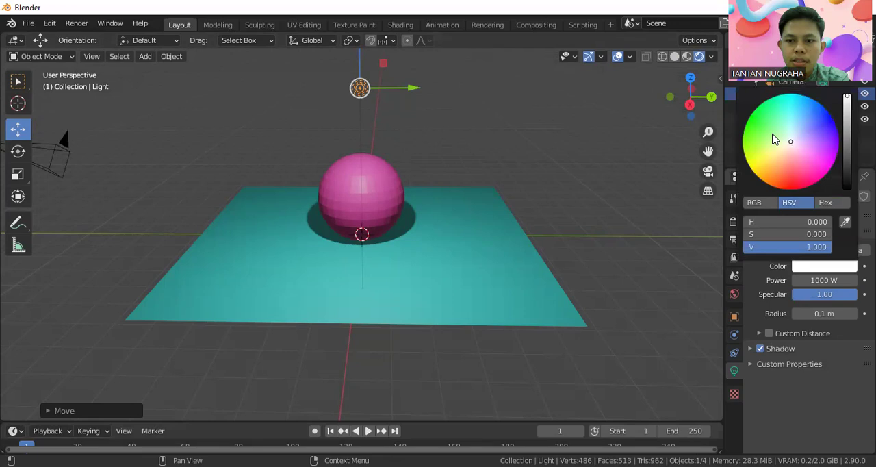
left_click(763, 166)
left_click(798, 186)
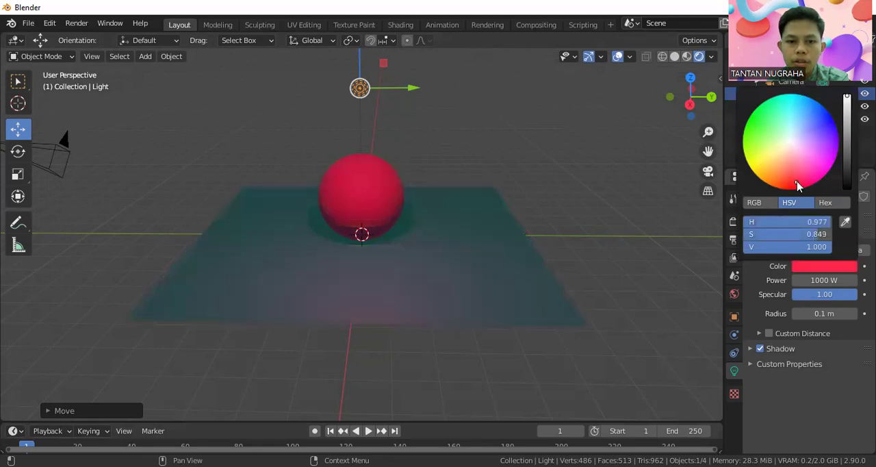
left_click(826, 152)
left_click(804, 107)
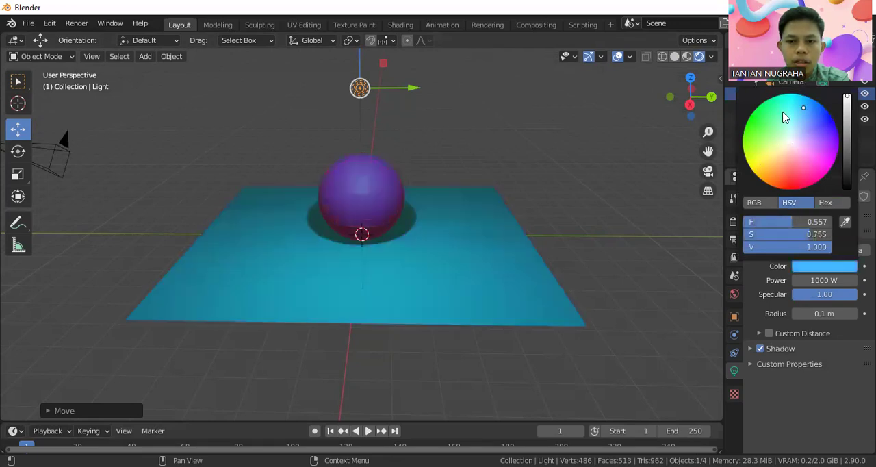
left_click(770, 121)
left_click(776, 154)
left_click(803, 165)
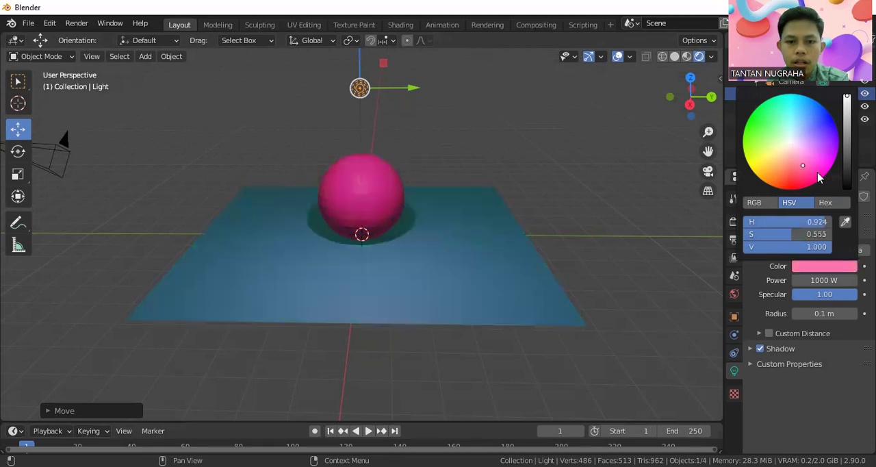
left_click(817, 173)
left_click(847, 155)
left_click_drag(847, 155, 847, 104)
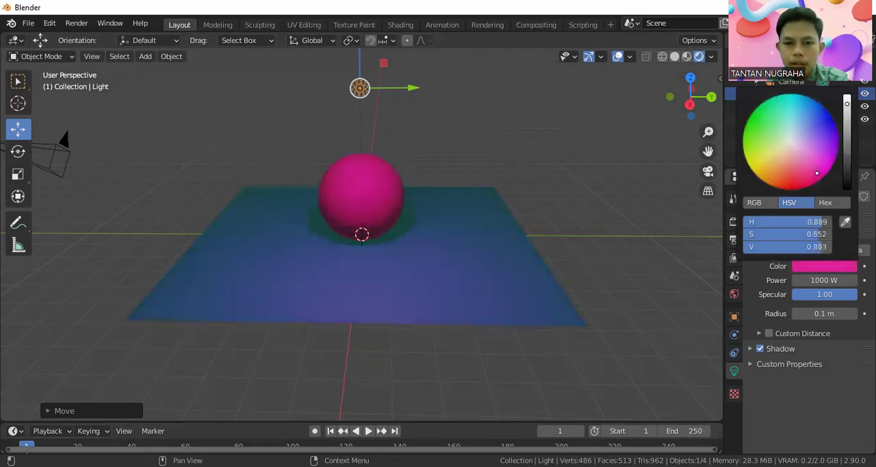
Step: Set the point light's color to yellow after trying green and cyan, and nudge the light slightly along Y
left_click(785, 127)
left_click(762, 139)
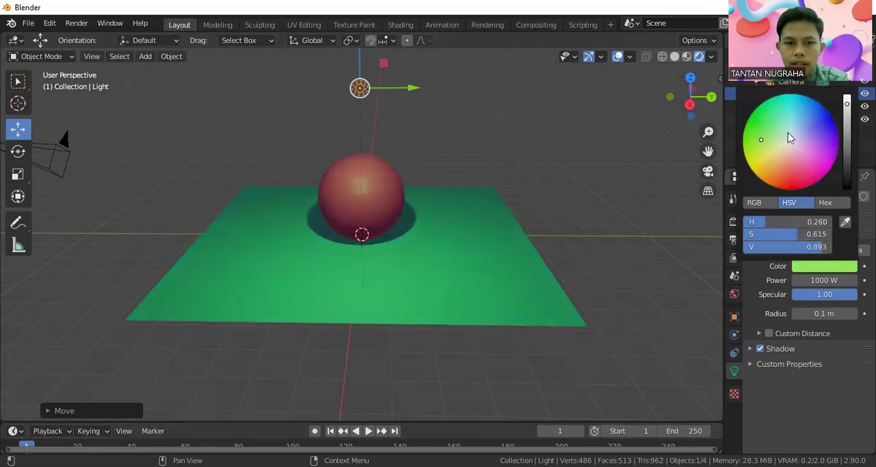
left_click(817, 130)
left_click(791, 108)
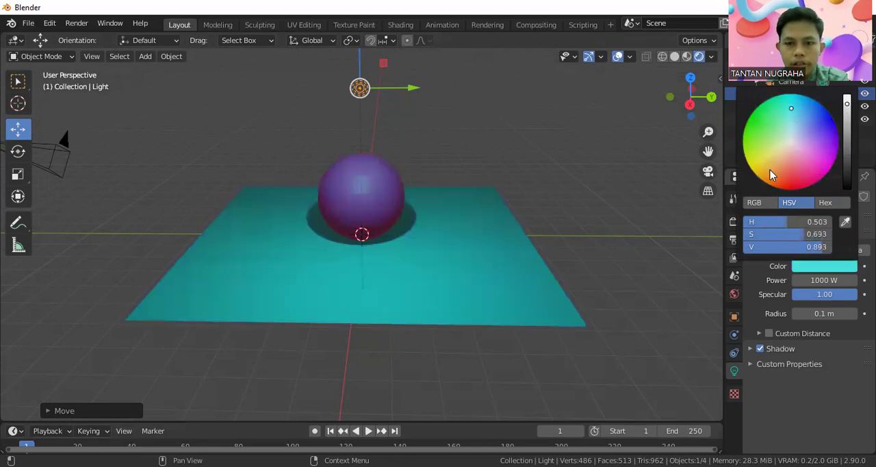
left_click(770, 170)
left_click(762, 167)
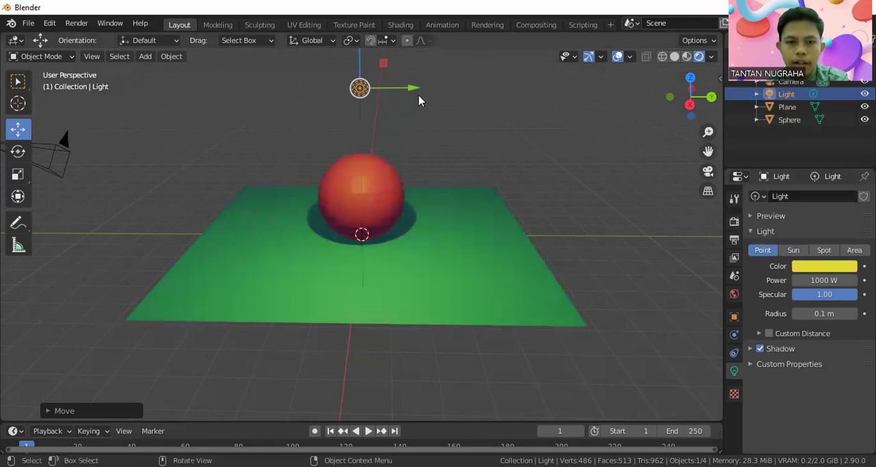
left_click_drag(415, 89, 419, 118)
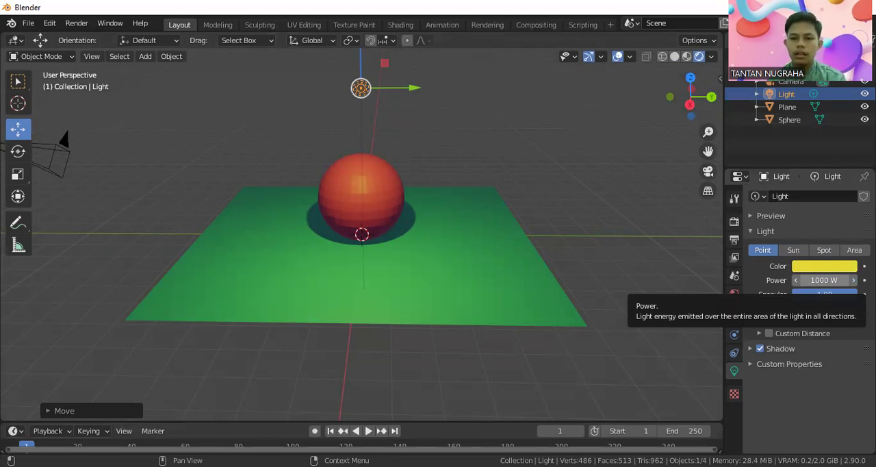
Step: Set the point light's power to 500 W
left_click(825, 280)
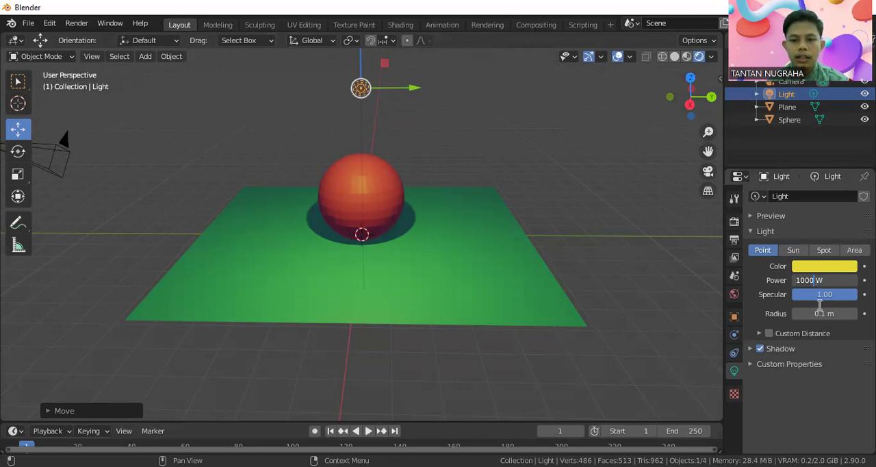
key("BackSpace")
key("BackSpace")
key("BackSpace")
key("BackSpace")
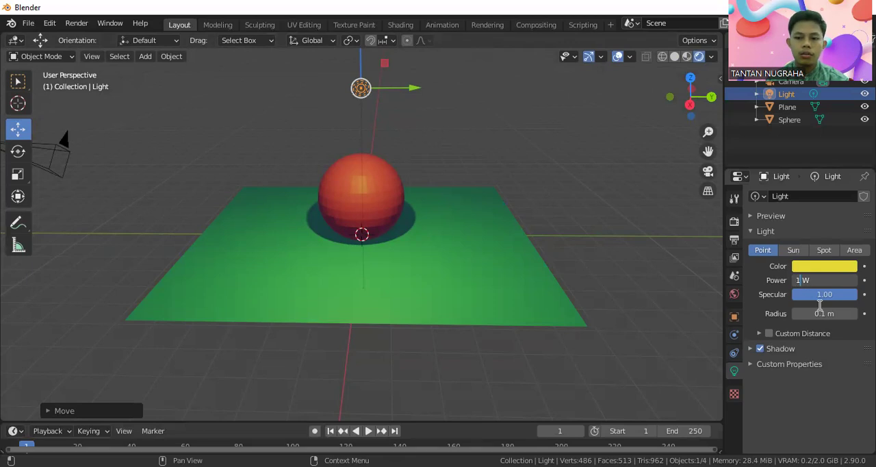
type("500")
key("Return")
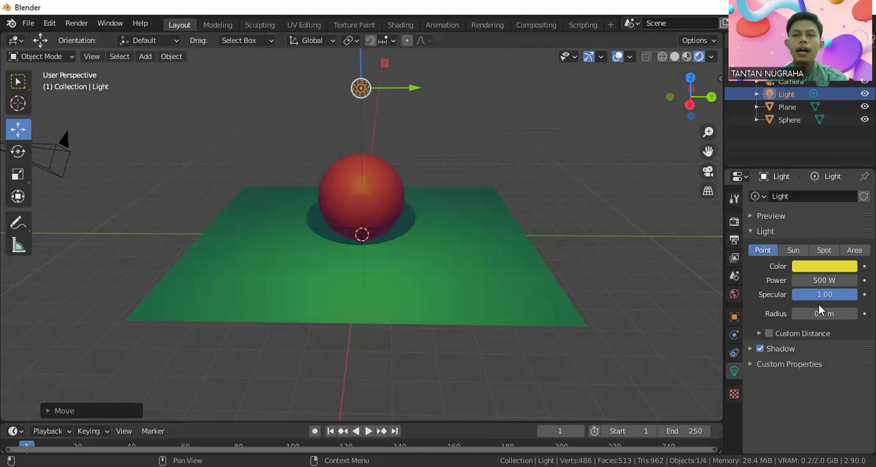
Step: Set the point light's power to 1000 W to restore the brighter lighting
left_click(813, 284)
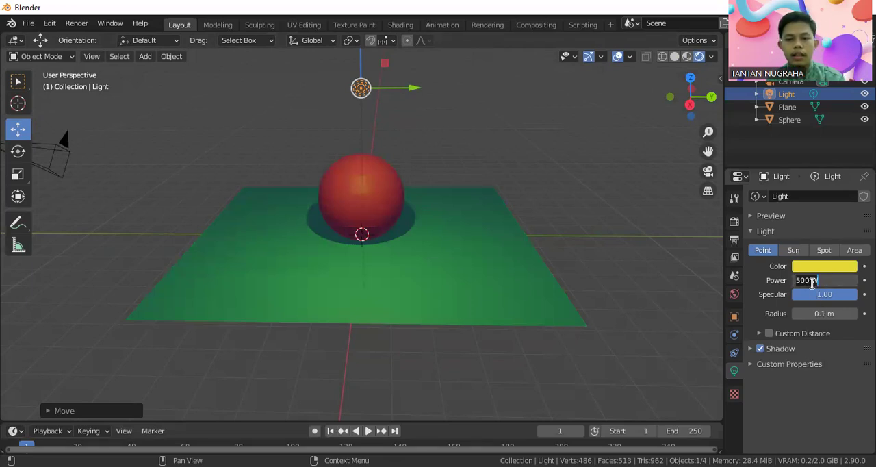
key("Left")
key("Right")
key("BackSpace")
type("10")
key("Return")
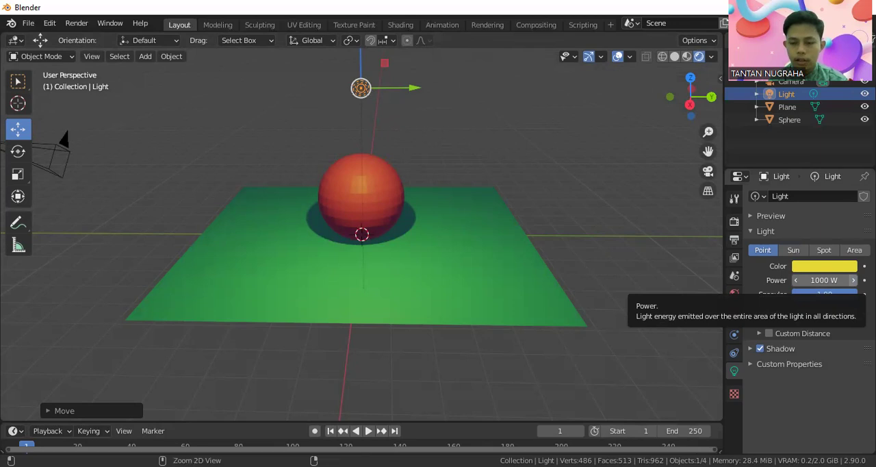
Step: Adjust the point light's power in small increments, ending at 999.5 W
scroll(854, 281, "up", 4, "ctrl")
scroll(853, 281, "down", 7, "ctrl")
scroll(853, 281, "up", 4, "ctrl")
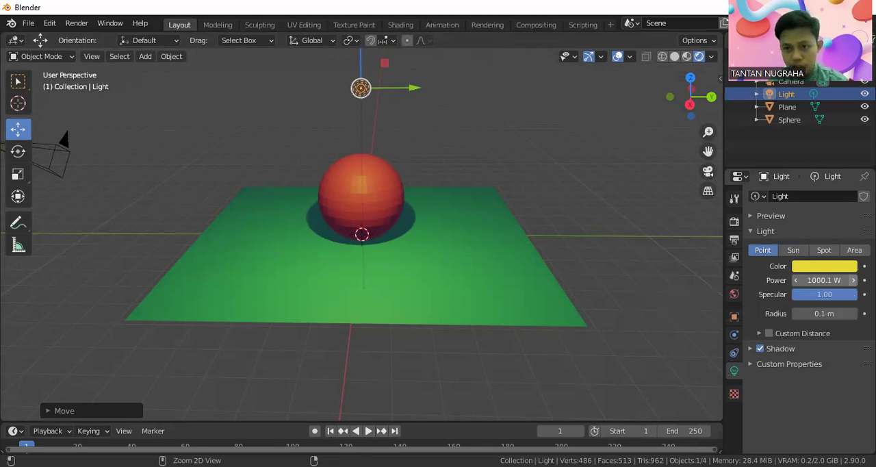
scroll(854, 281, "down", 6, "ctrl")
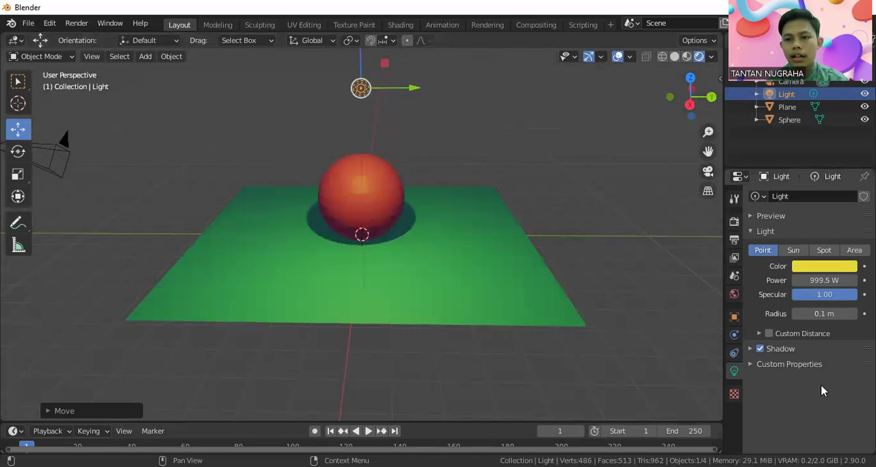
Step: Set the point light's radius to 15 m
left_click(834, 315)
key("Left")
key("Left")
key("Left")
key("Delete")
key("BackSpace")
key("BackSpace")
type("15")
key("Return")
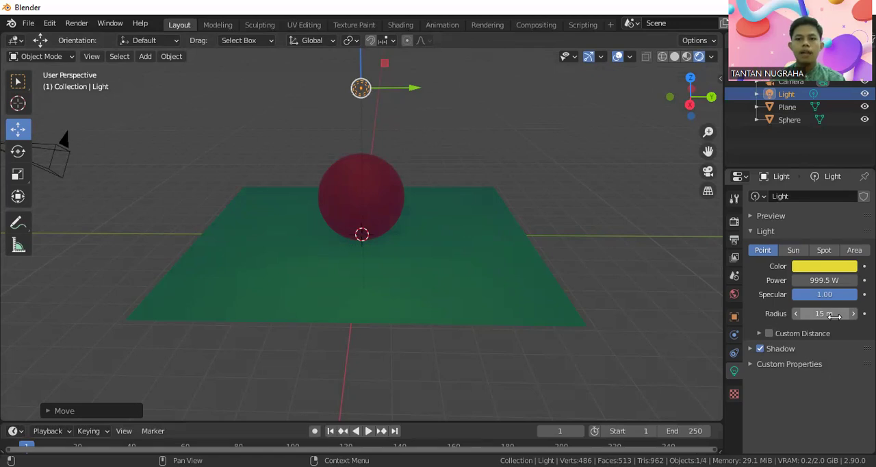
Step: Raise the point light's power to 2000 W
left_click(820, 278)
left_click(820, 277)
left_click_drag(818, 278, 767, 280)
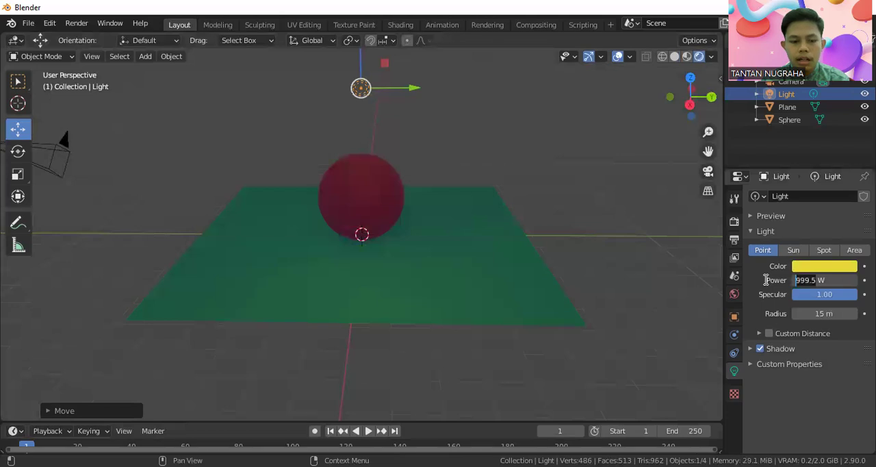
type("200")
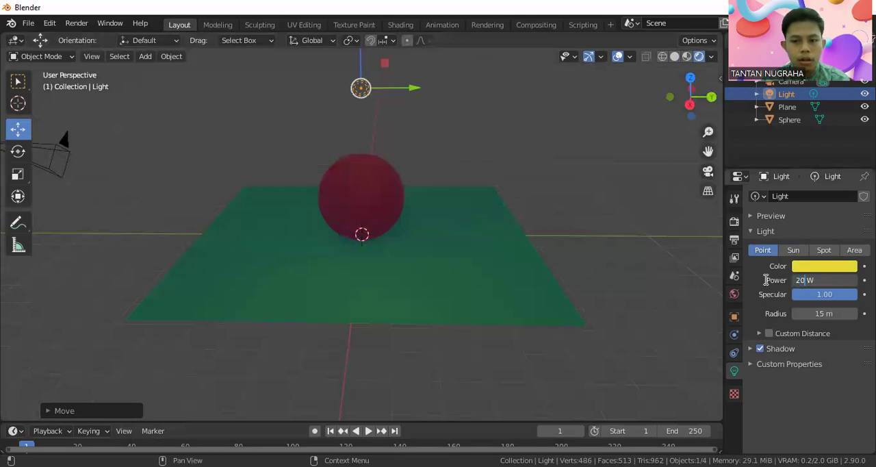
type("0")
key("Return")
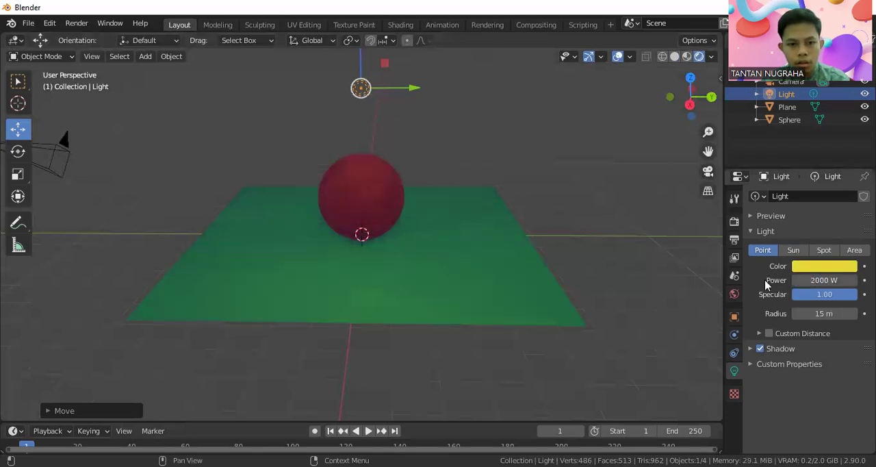
Step: Raise the point light's power further to 5000 W
left_click(803, 280)
left_click(804, 281)
key("ctrl+a")
type("5000")
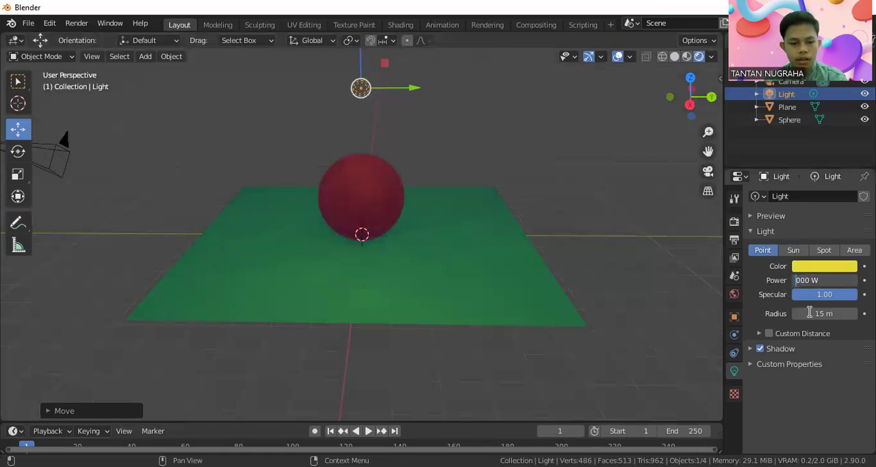
key("Return")
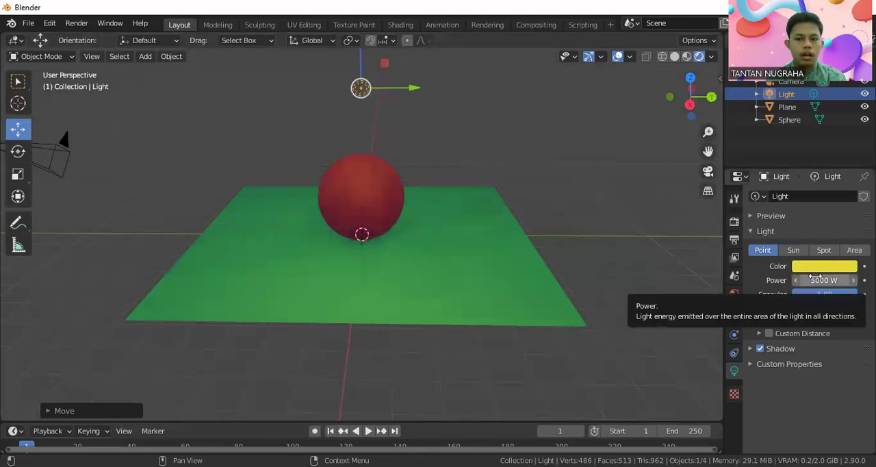
Step: Reduce the point light's power to 1000 W
left_click(819, 280)
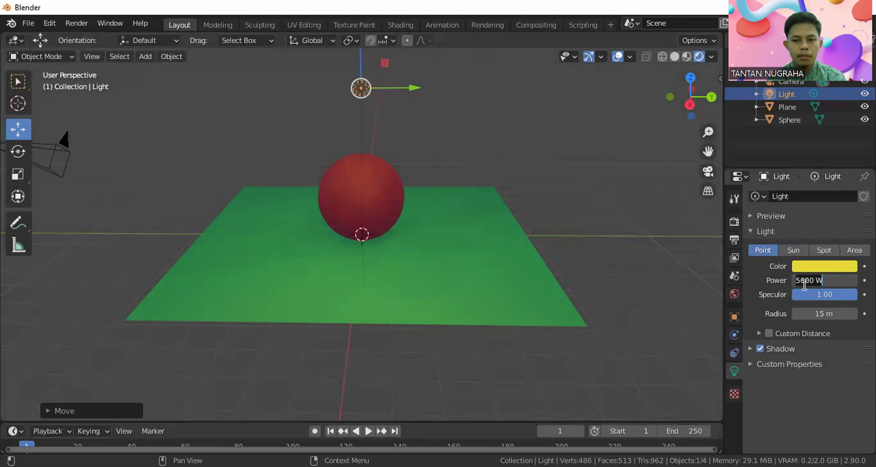
key("BackSpace")
type("1")
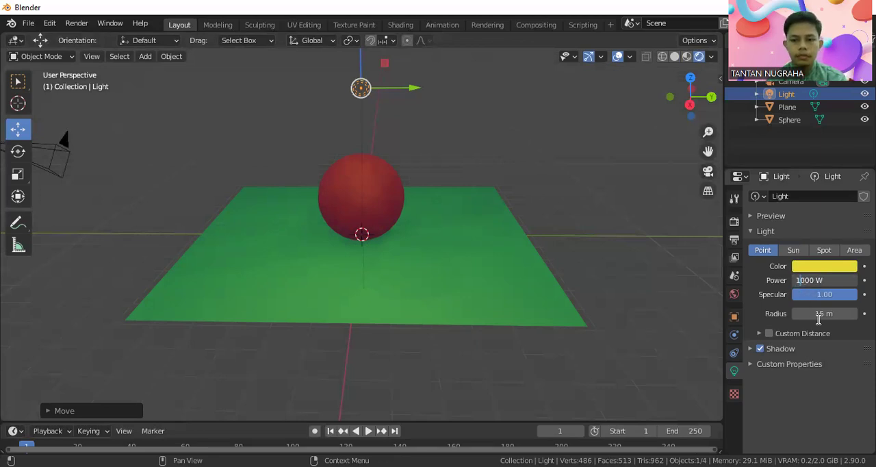
key("Return")
Step: Set the point light's radius to 1 m
left_click(821, 313)
left_click(823, 314)
key("Left")
key("Left")
key("BackSpace")
key("Return")
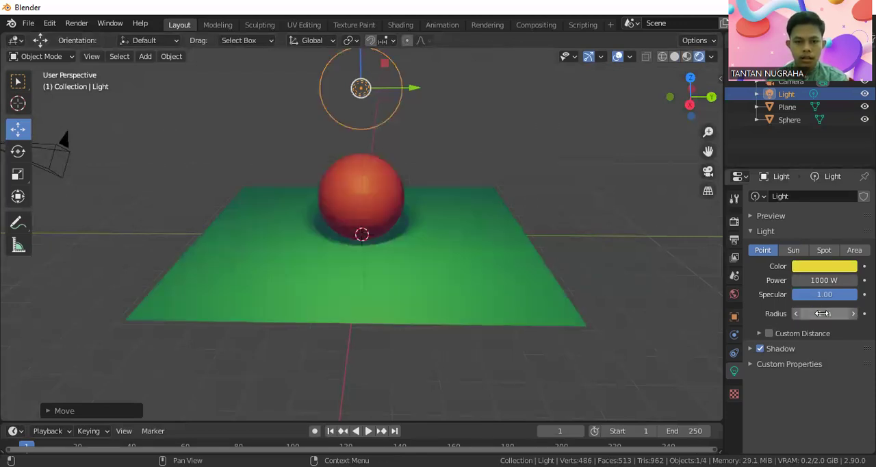
Step: Expand the point light's custom distance settings and set the cutoff distance to 10 m
left_click(762, 334)
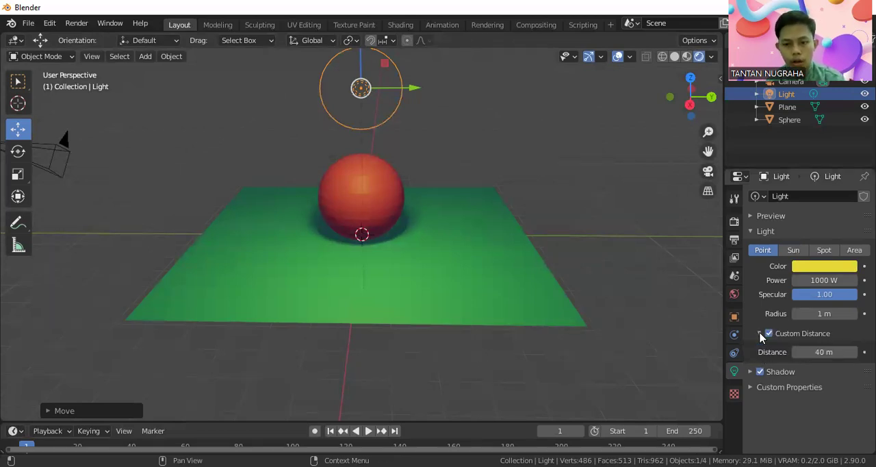
left_click(832, 353)
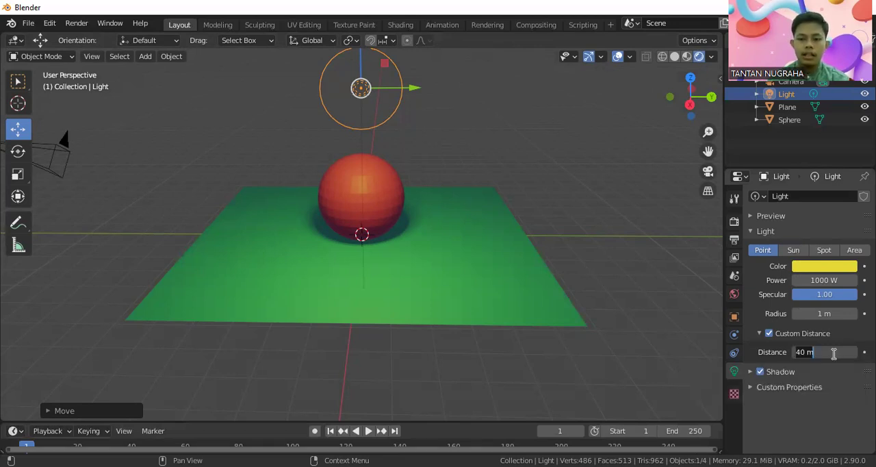
key("BackSpace")
key("BackSpace")
key("BackSpace")
key("BackSpace")
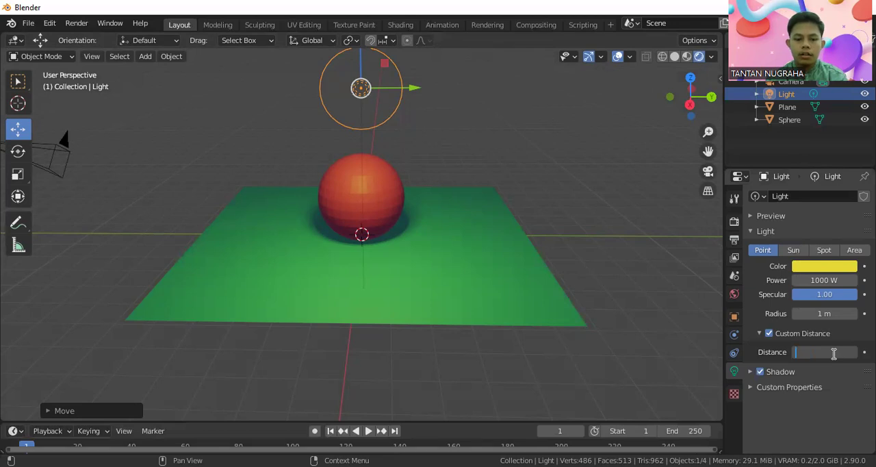
type("10")
key("Return")
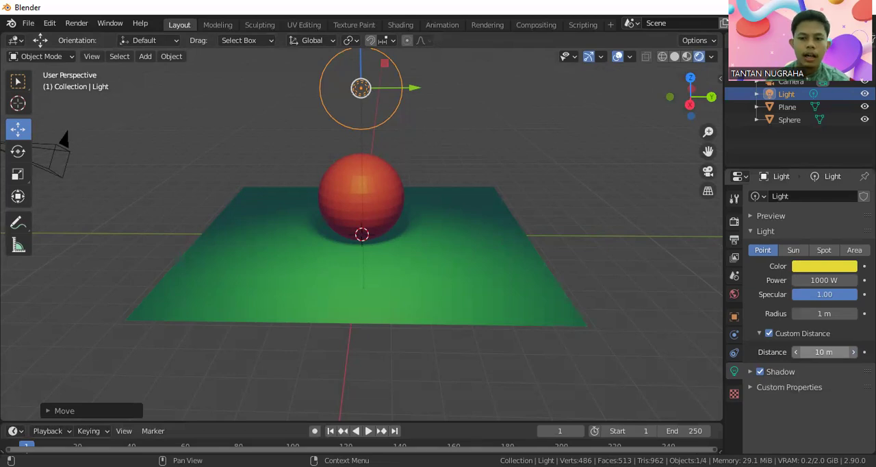
Step: Set the point light's custom cutoff distance to 60 m
left_click(834, 352)
key("BackSpace")
type("60")
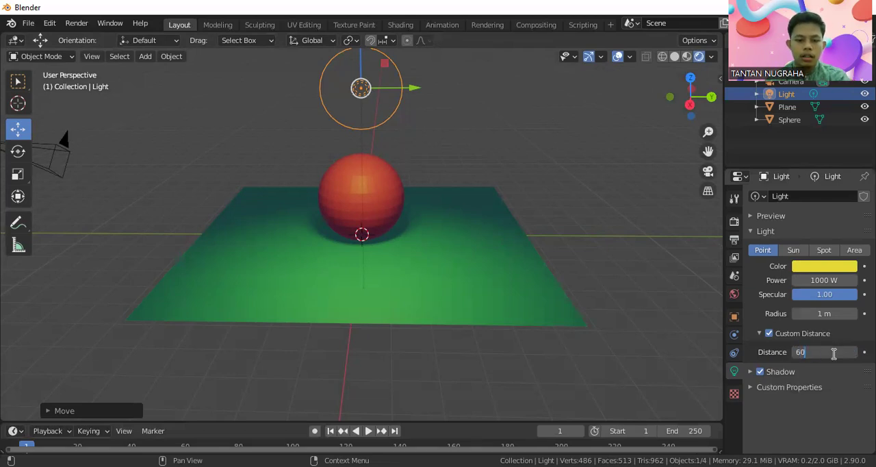
key("Return")
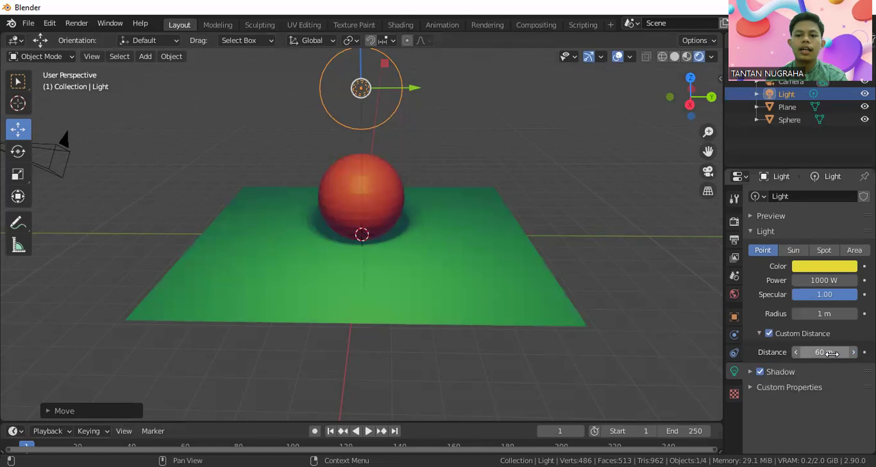
Step: Expand the point light's shadow settings and set the shadow bias to 8
left_click(750, 373)
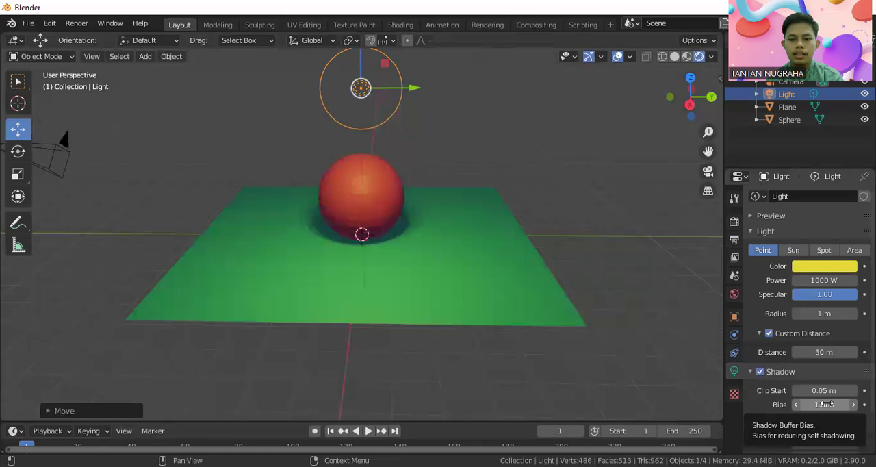
scroll(825, 404, "down", 3)
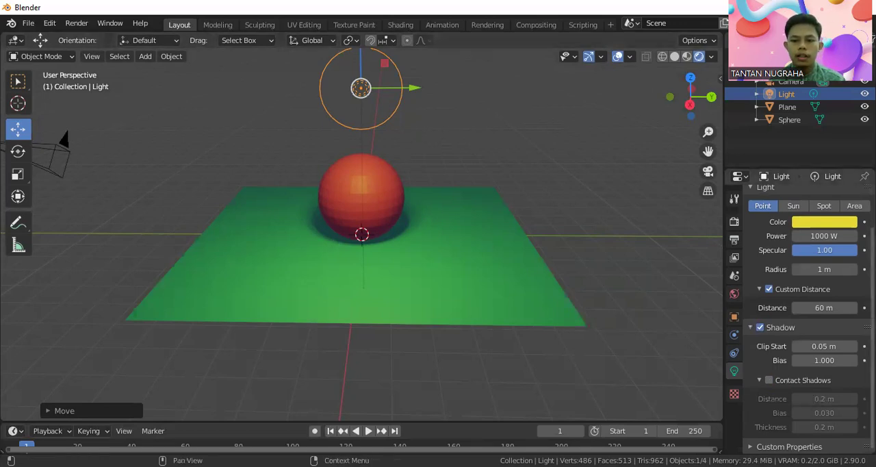
left_click(831, 362)
key("BackSpace")
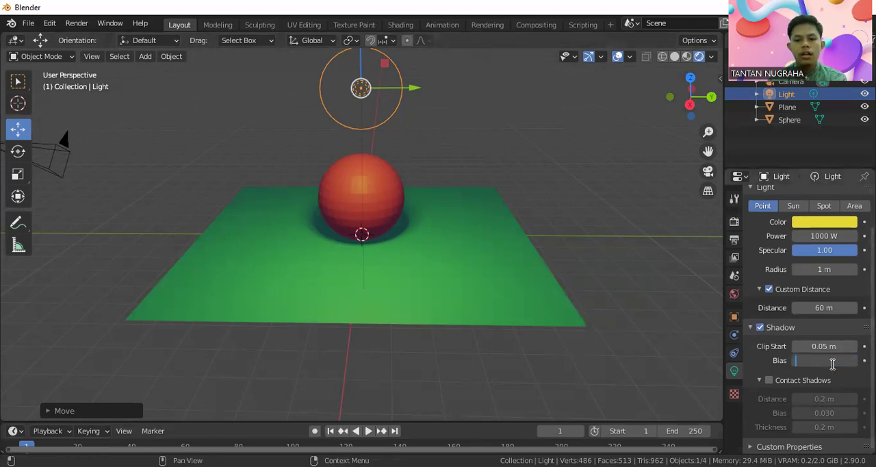
type("8")
key("Return")
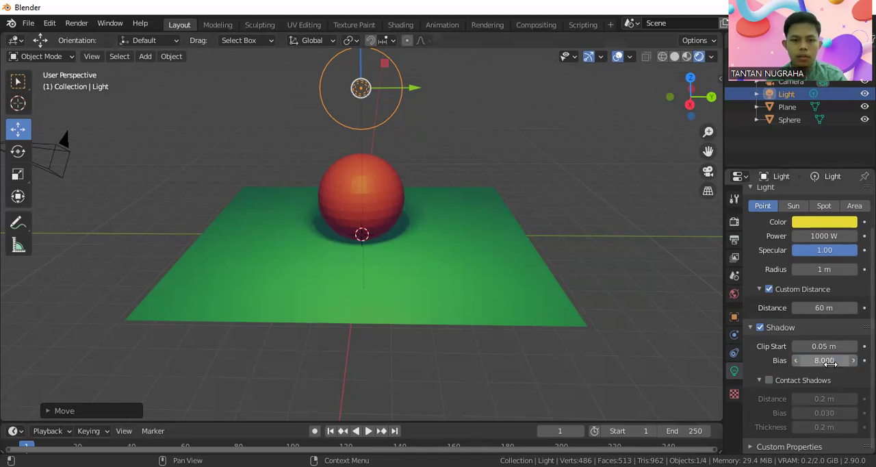
middle_click_drag(467, 260, 549, 311)
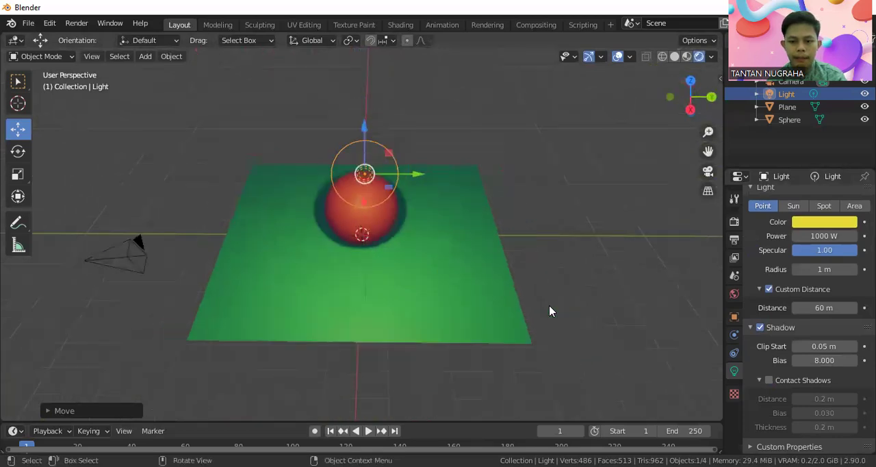
scroll(549, 310, "down", 4)
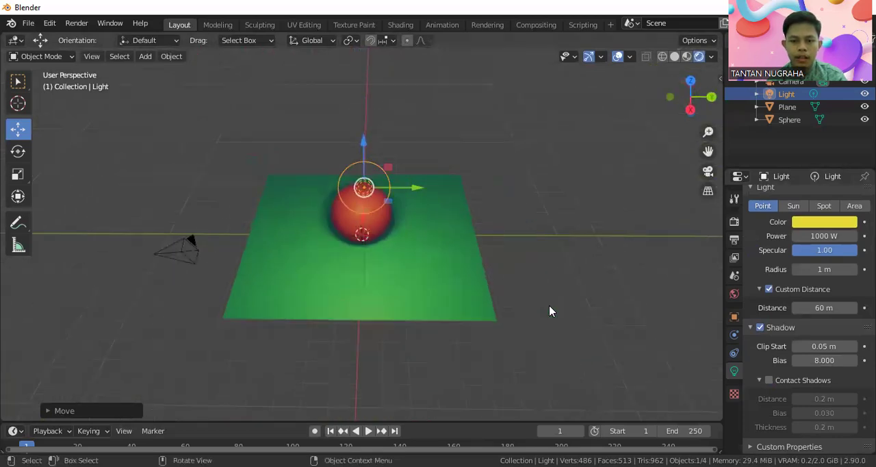
Step: Turn the point light's shadow off, check the sphere and plane without it, and turn the shadow back on
left_click(761, 328)
left_click(762, 331)
left_click(762, 331)
middle_click_drag(435, 257, 516, 237)
scroll(372, 233, "up", 5)
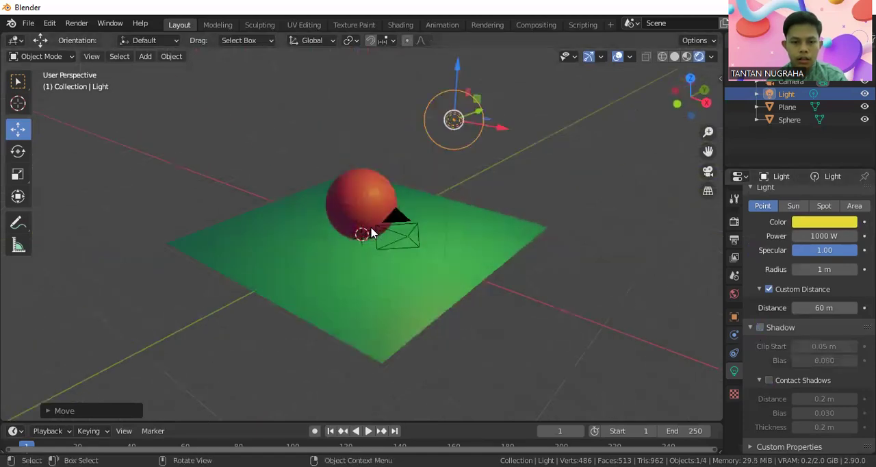
middle_click_drag(412, 234, 362, 222)
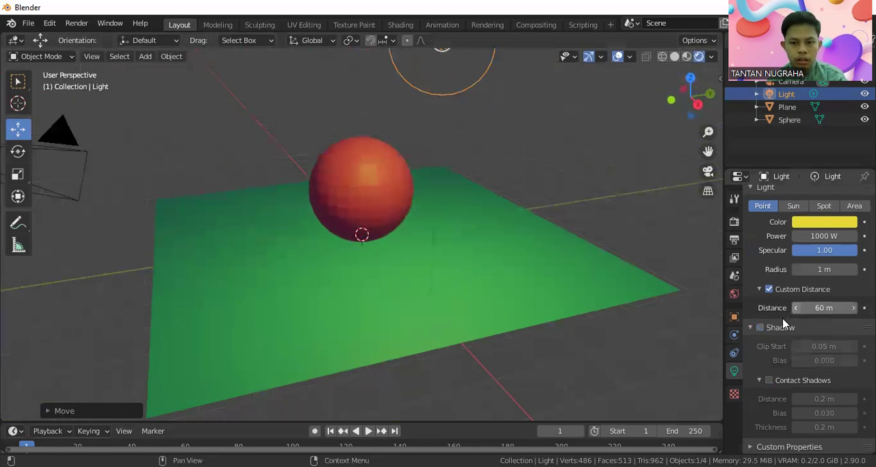
left_click(762, 329)
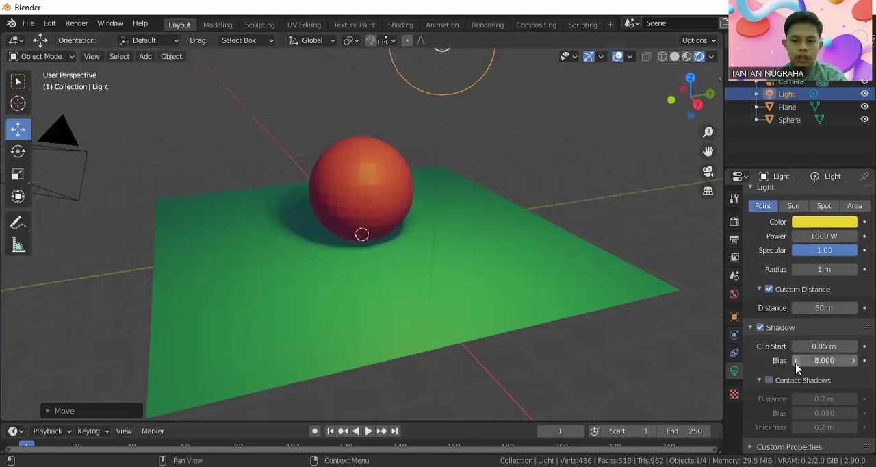
left_click(792, 206)
left_click(774, 242)
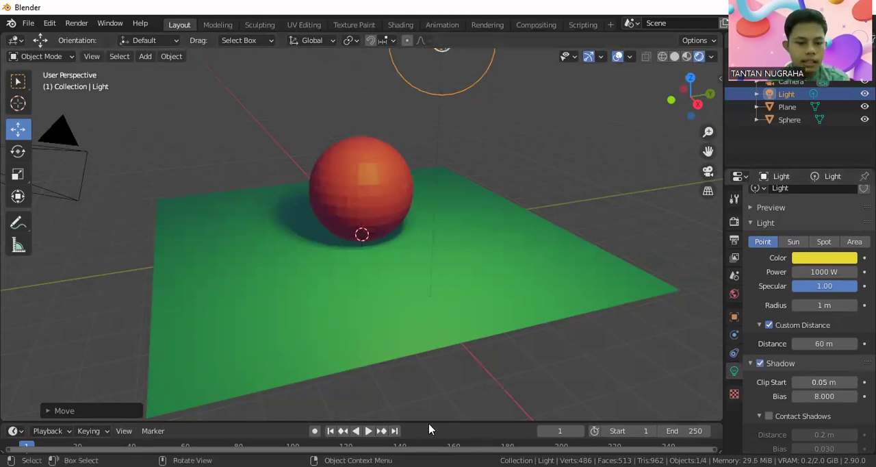
Step: Enlarge the timeline area and insert a keyframe for the light's yellow color at frame 1
left_click_drag(438, 420, 437, 353)
middle_click_drag(403, 229, 383, 228)
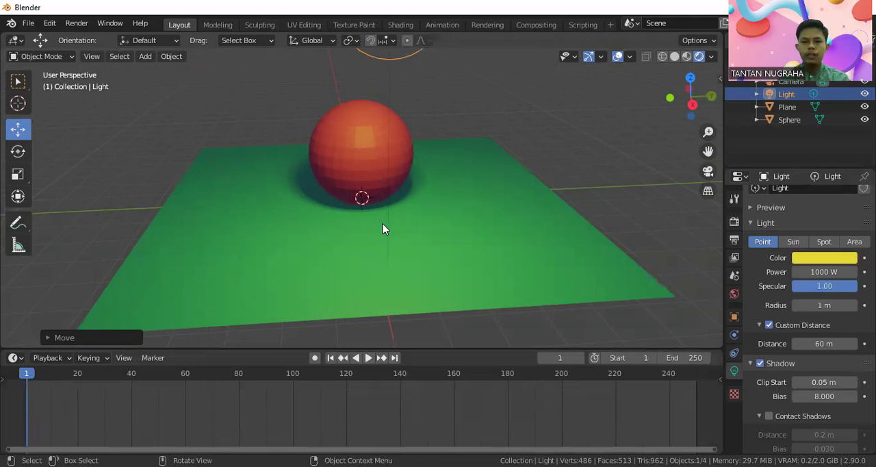
right_click(801, 263)
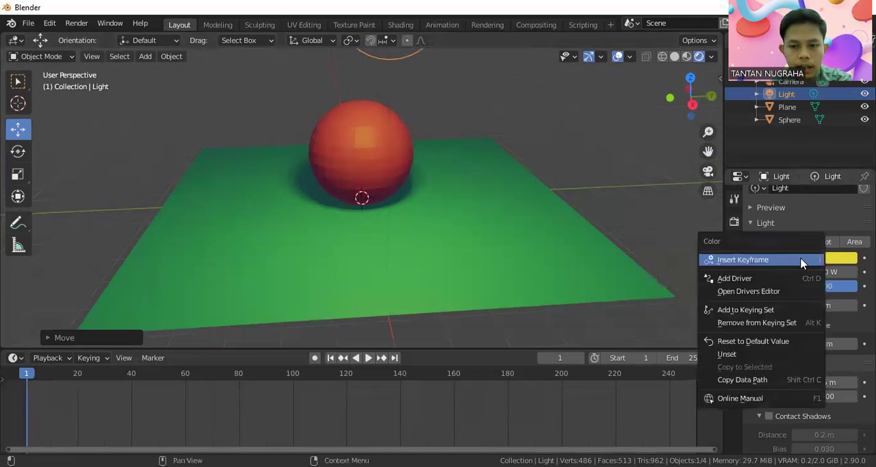
left_click(802, 261)
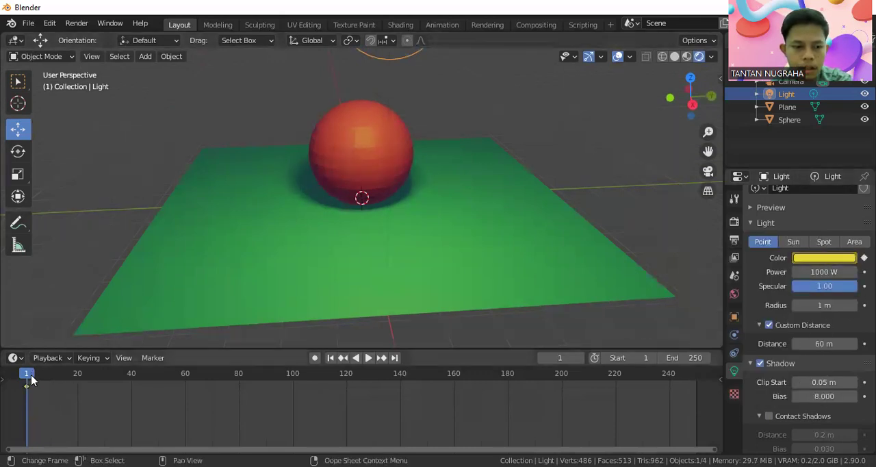
Step: At frame 40, change the light's color to red (about H 0.003, S 0.747) and insert a color keyframe
left_click(132, 381)
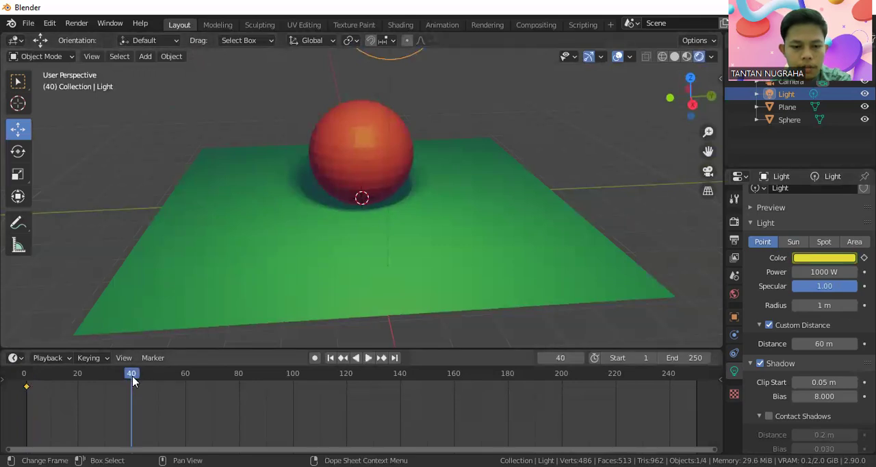
left_click(806, 259)
left_click(797, 170)
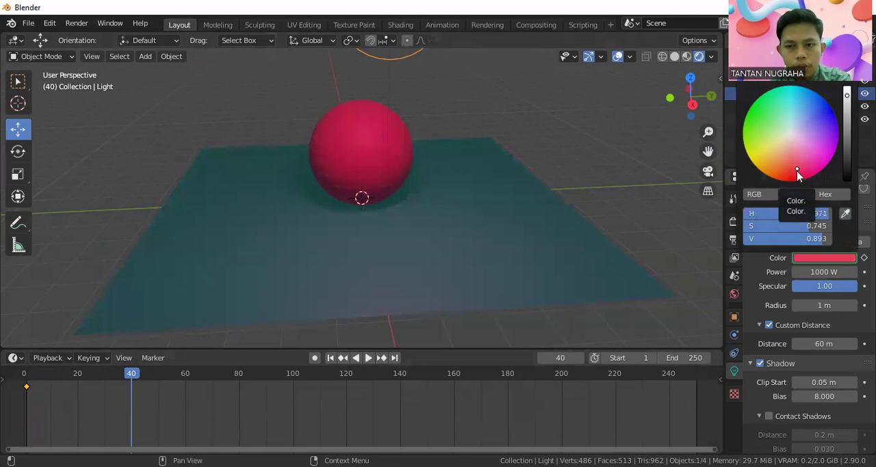
left_click(796, 176)
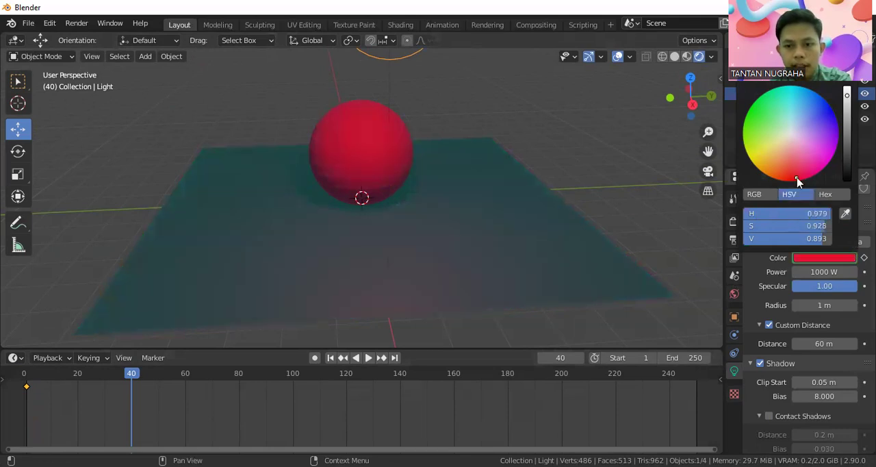
left_click(795, 169)
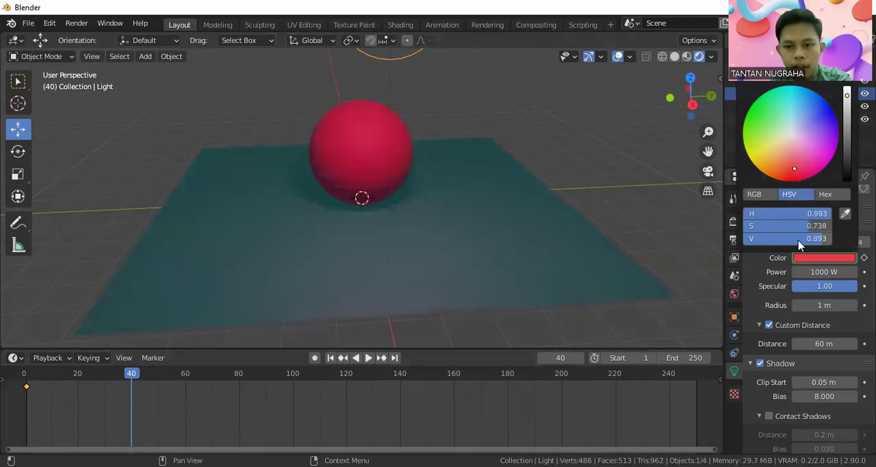
left_click(812, 259)
left_click(792, 173)
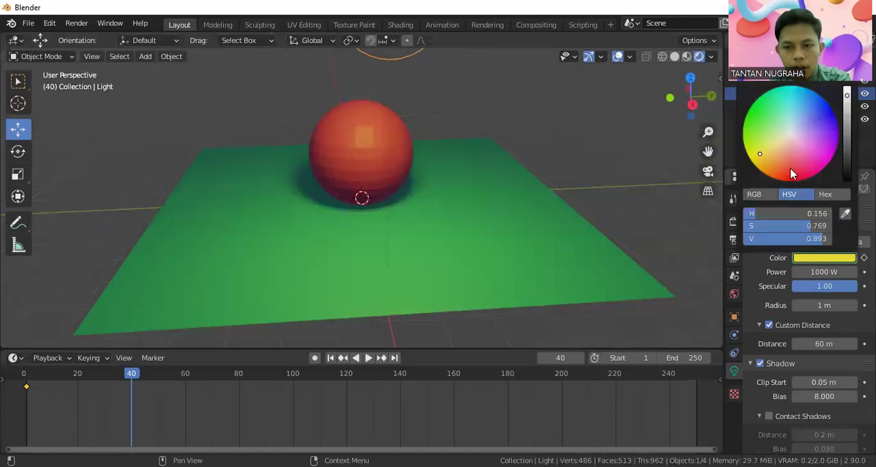
right_click(791, 258)
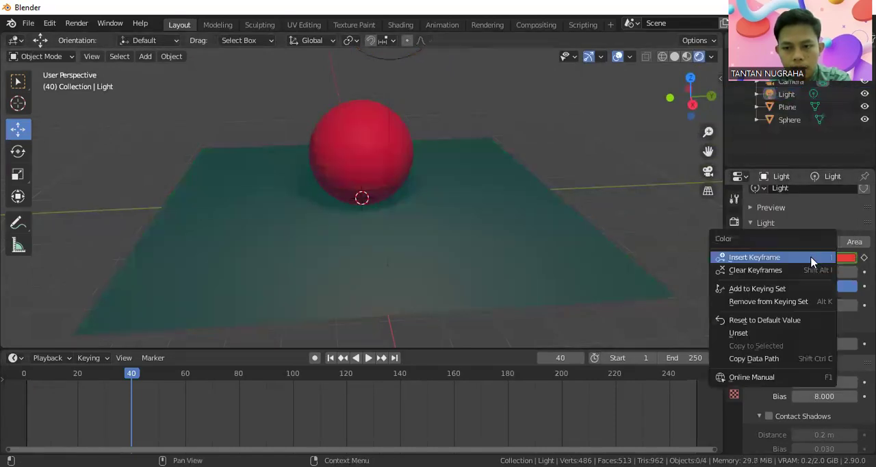
left_click(791, 260)
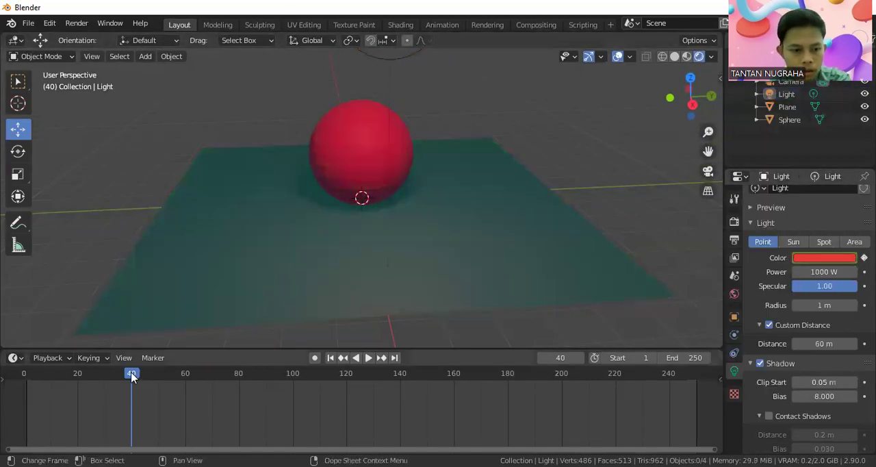
Step: Scrub the timeline and play the animation from the start to preview the light's yellow-to-red color change
key("space")
left_click_drag(184, 378, 146, 371)
scroll(186, 433, "down", 1)
scroll(184, 428, "down", 1)
scroll(180, 424, "up", 2)
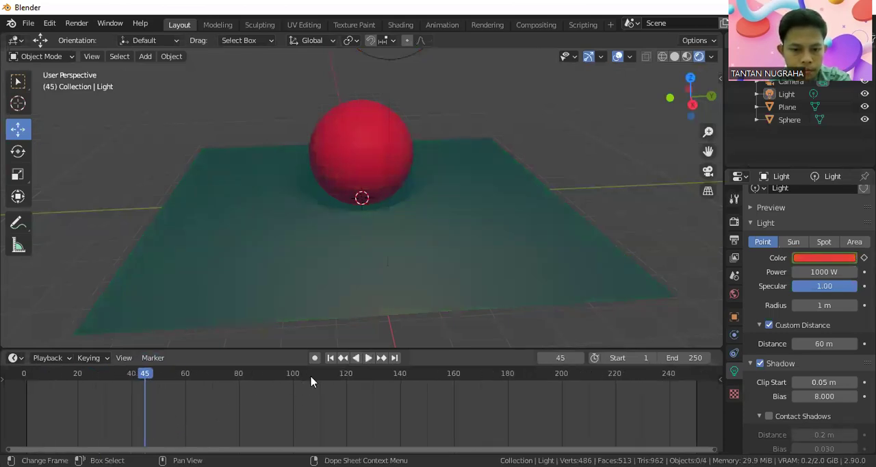
left_click(21, 382)
key("space")
left_click_drag(21, 376, 25, 377)
left_click(367, 357)
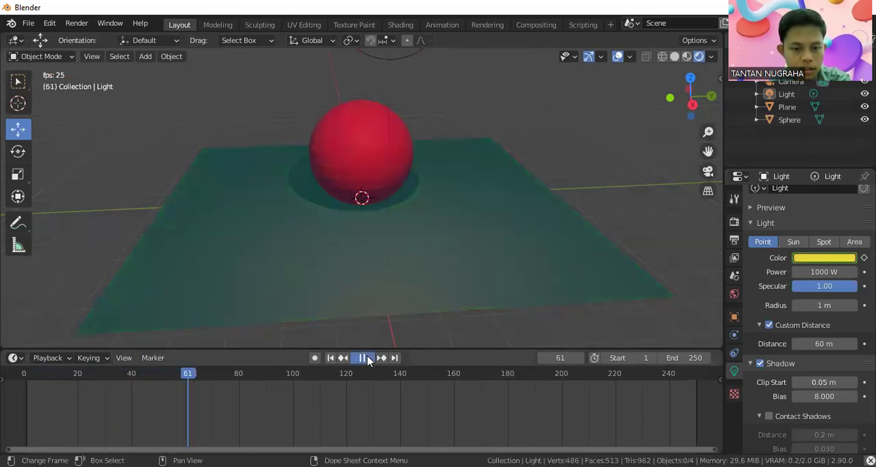
left_click(368, 359)
Step: At frame 80, change the light's color to a very pale pink (H 0.949, S 0.042) and insert a color keyframe
left_click_drag(192, 374, 239, 376)
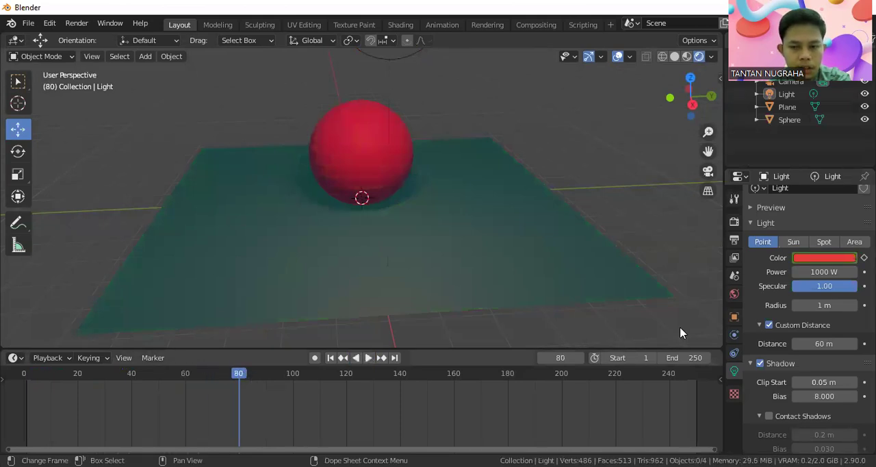
left_click(803, 258)
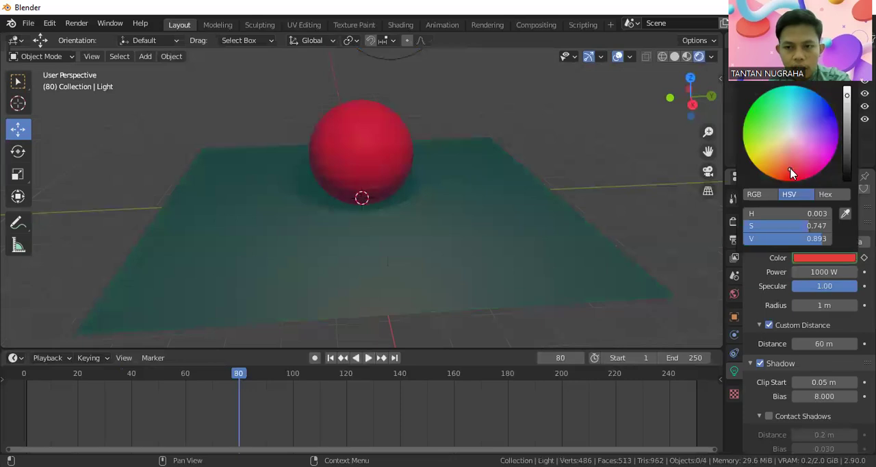
left_click_drag(791, 174, 793, 139)
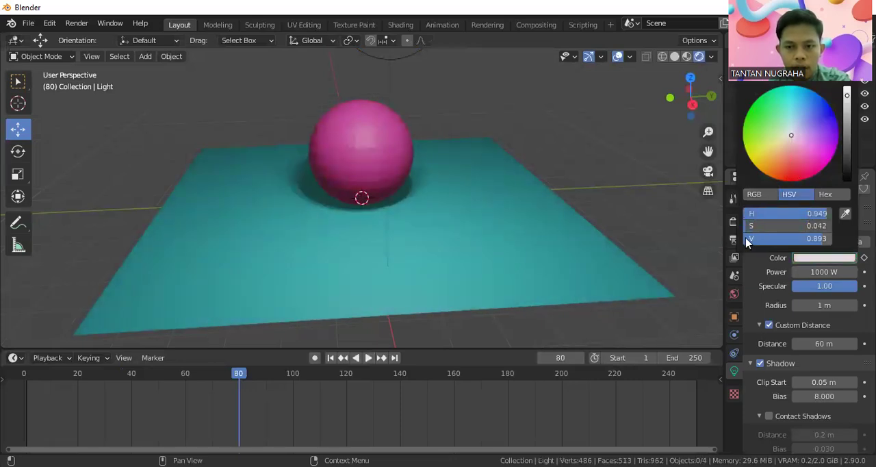
right_click(796, 258)
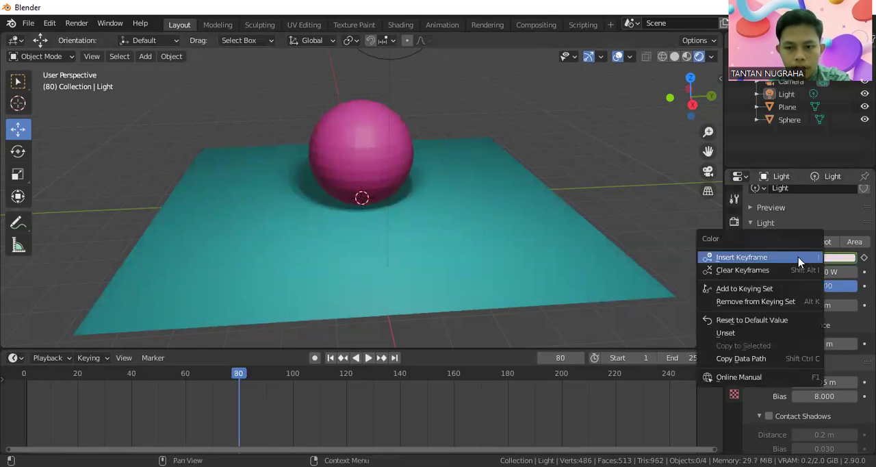
left_click(785, 257)
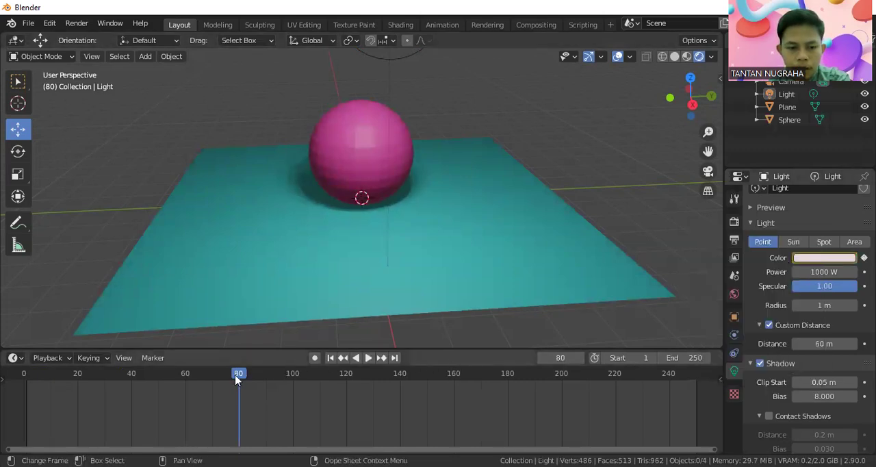
Step: Play the animation from the start past frame 80 to preview all three keyframed light colors
left_click_drag(240, 373, 22, 373)
left_click(366, 358)
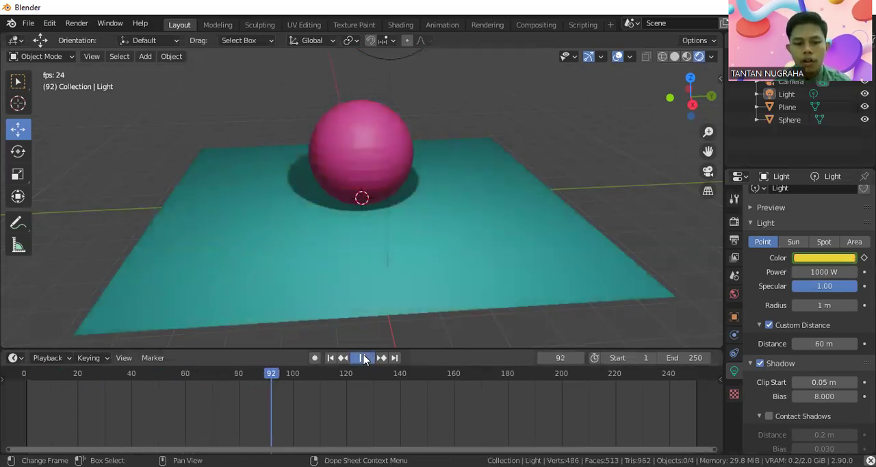
left_click(364, 357)
scroll(398, 302, "down", 3)
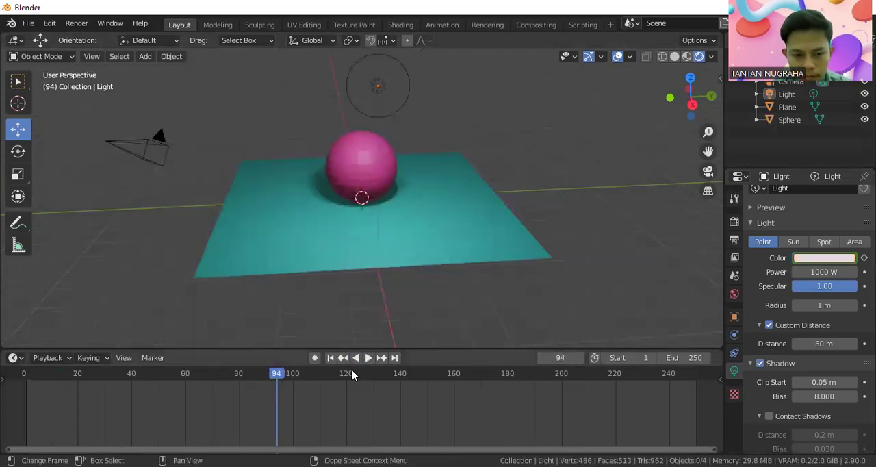
Step: Change the point light to a Sun light and slightly re-aim its direction toward the sphere
mouse_move(426, 350)
left_mouse_down()
mouse_move(422, 305)
mouse_move(432, 347)
left_mouse_up()
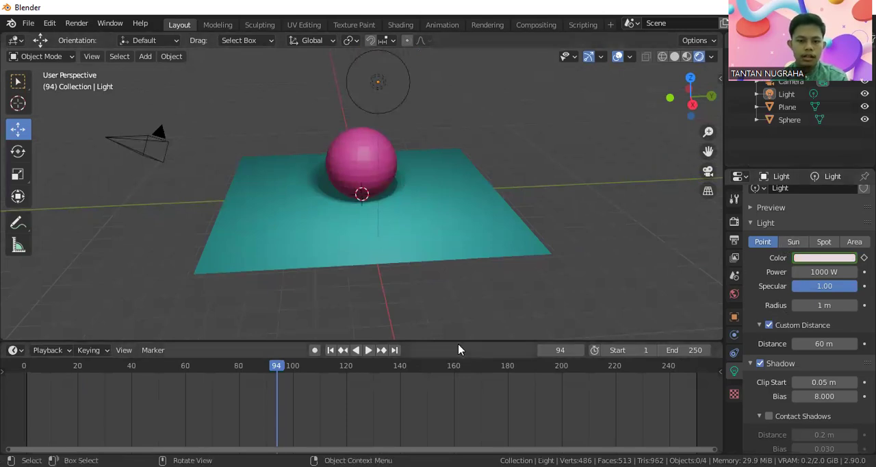
left_click_drag(463, 345, 471, 428)
left_click(793, 242)
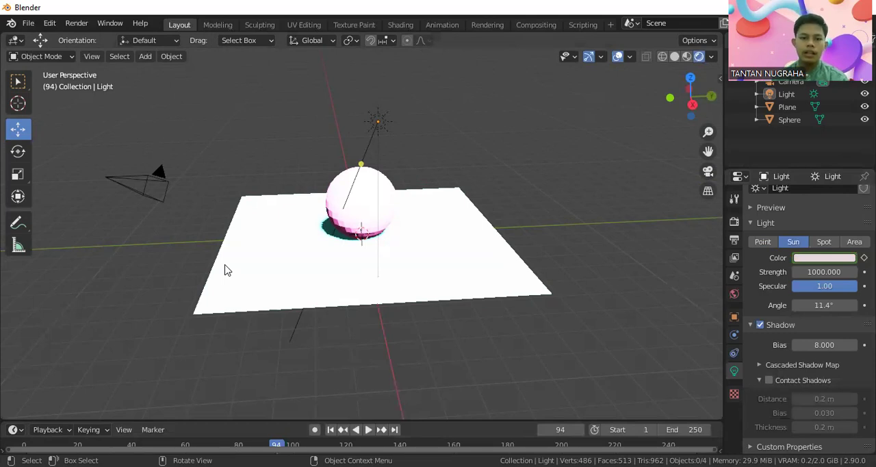
mouse_move(362, 162)
left_mouse_down()
mouse_move(384, 114)
mouse_move(370, 148)
left_mouse_up()
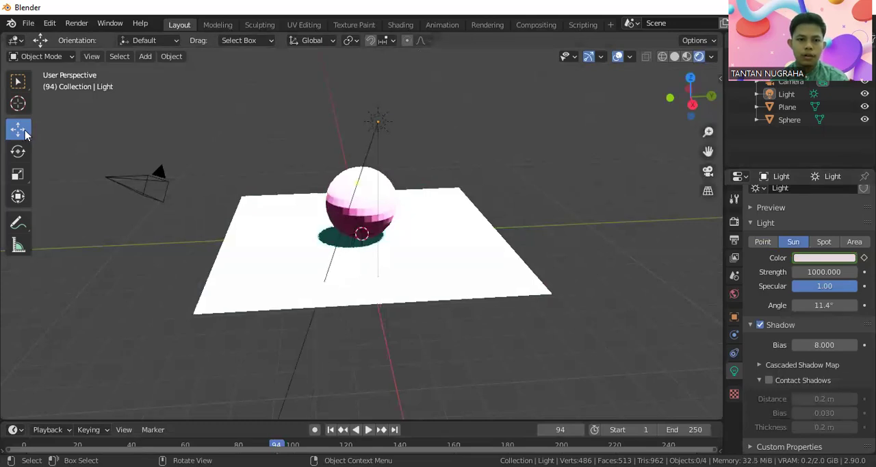
Step: Move the sun light along the Y axis past the plane's edge and raise it about 3.49 m along Z
left_click(377, 122)
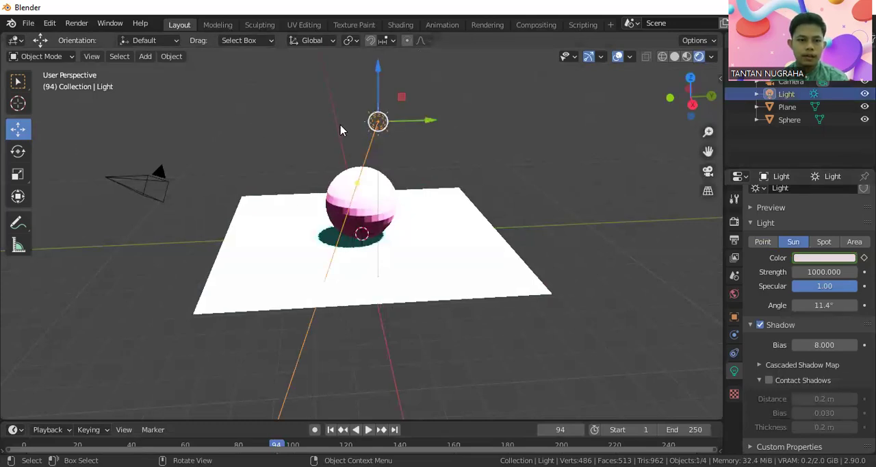
left_click_drag(402, 121, 567, 132)
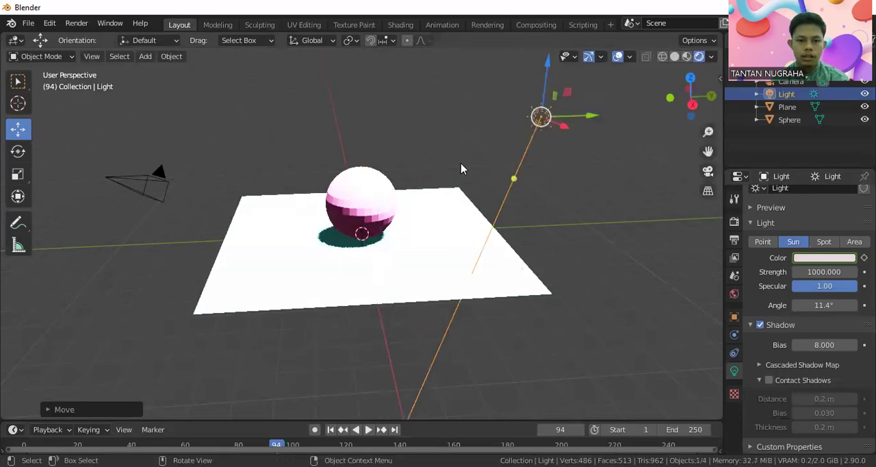
scroll(462, 168, "down", 4)
key("g")
key("z")
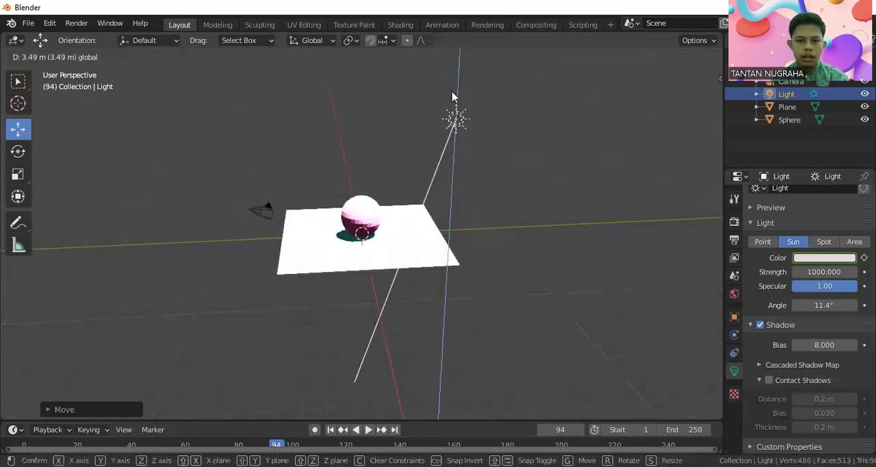
left_click(452, 96)
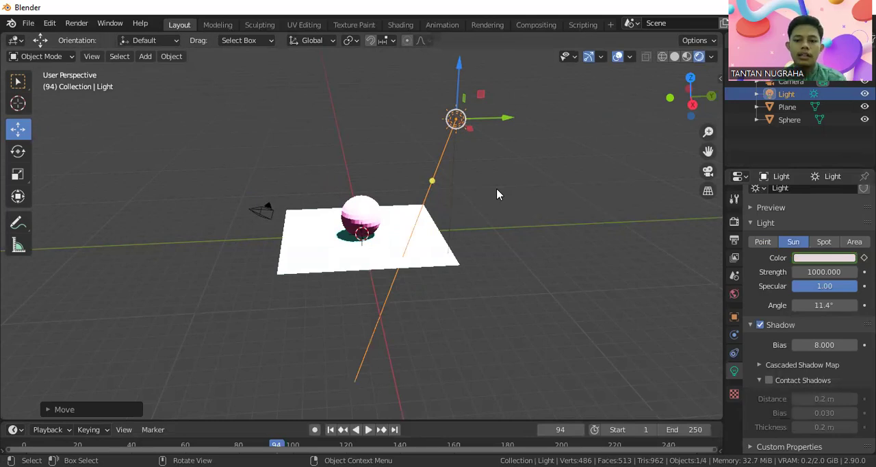
Step: Try sun light strengths of 500 and 100
left_click(829, 272)
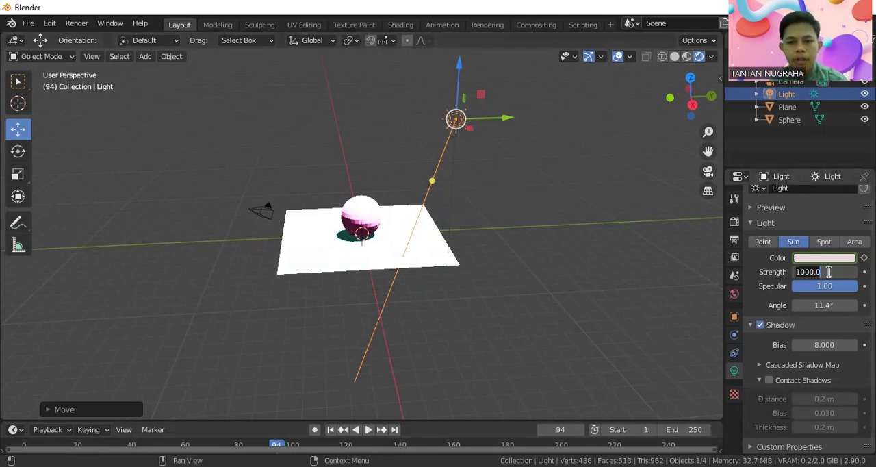
key("BackSpace")
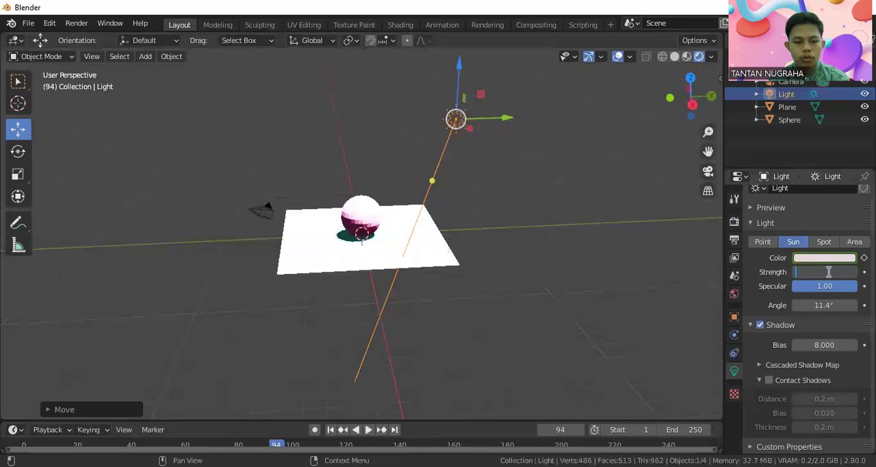
type("500")
key("Return")
left_click(826, 272)
key("BackSpace")
type("100")
key("Return")
Step: Set the sun light's strength to 50
left_click(826, 272)
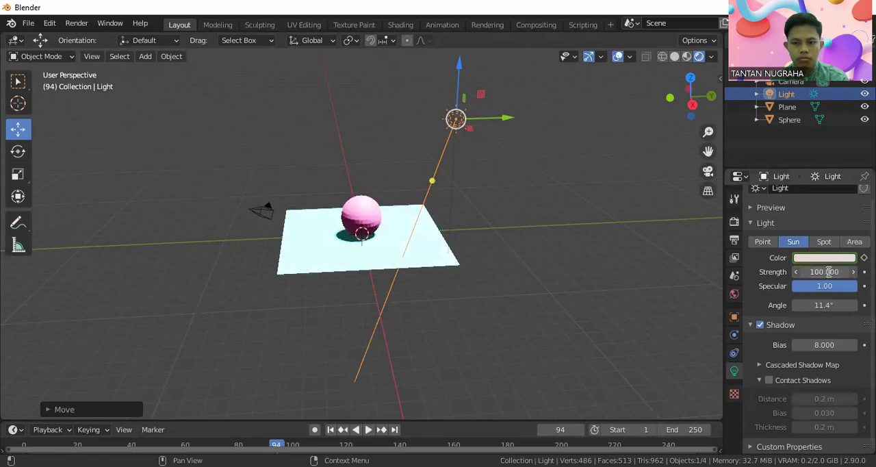
key("BackSpace")
type("50")
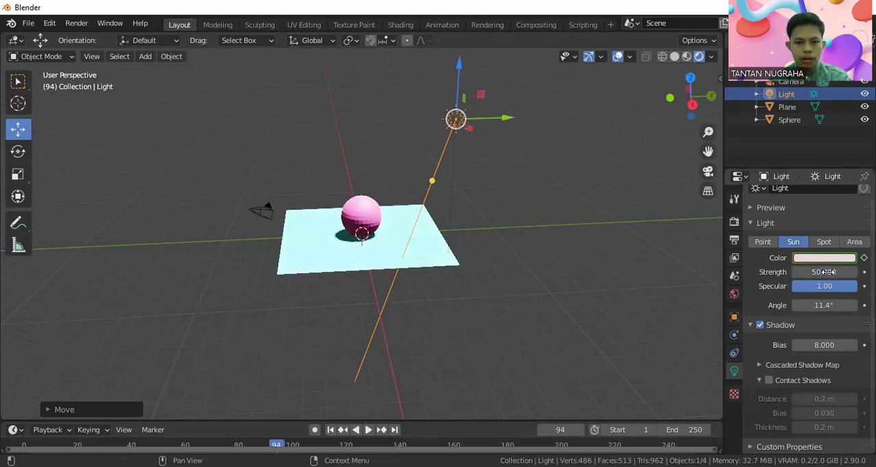
key("Return")
Step: Reposition the sun light and aim it obliquely across the sphere so that a longer shadow falls beside it on the plane
left_click_drag(500, 119, 443, 126)
left_click_drag(434, 185, 408, 196)
left_click_drag(408, 121, 436, 110)
scroll(374, 202, "up", 3)
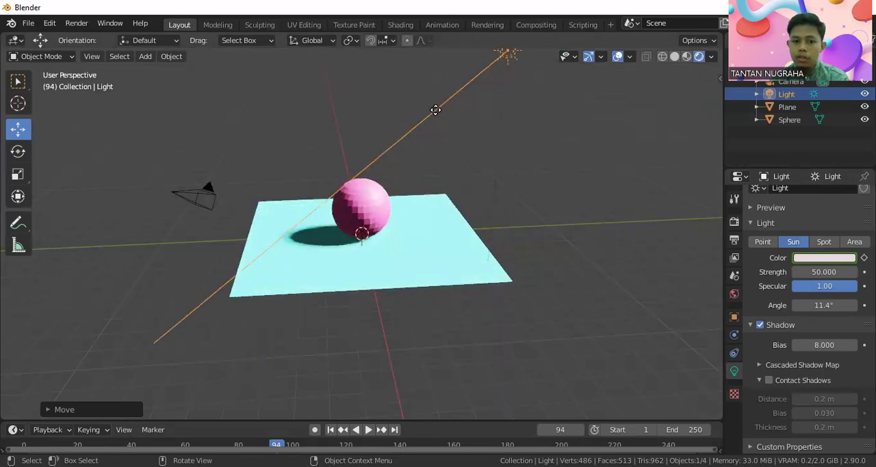
left_click_drag(435, 110, 436, 109)
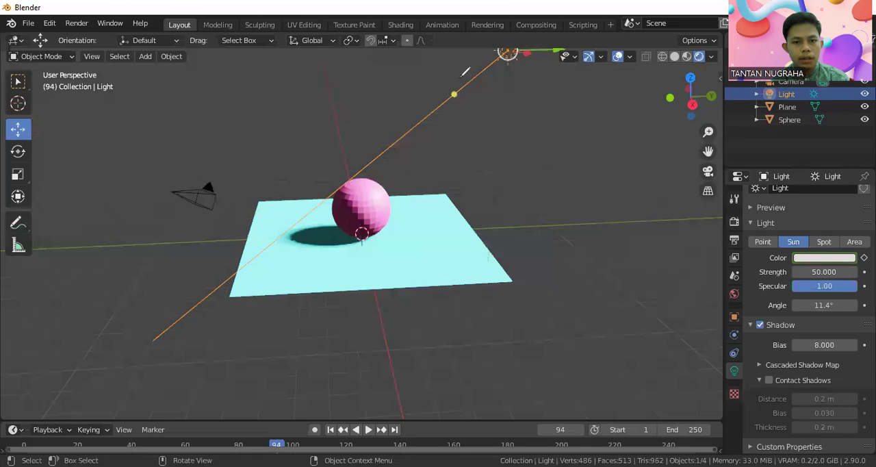
left_click_drag(460, 80, 454, 77)
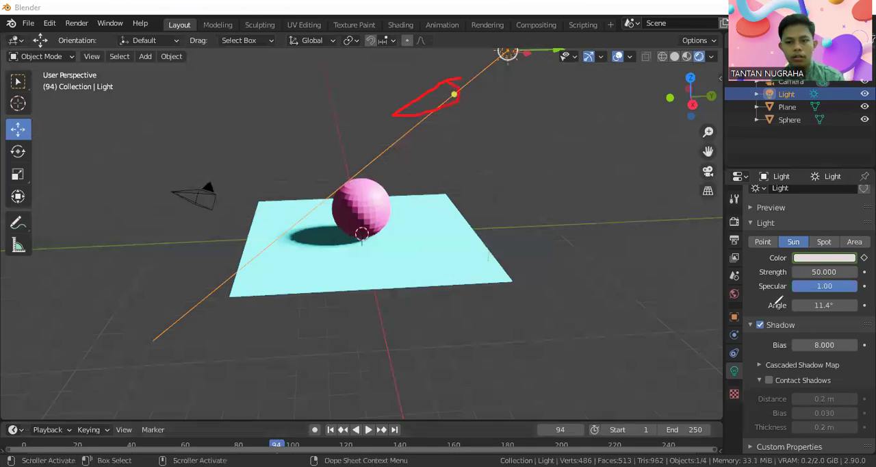
mouse_move(825, 296)
left_mouse_down()
mouse_move(859, 296)
mouse_move(822, 317)
mouse_move(785, 307)
mouse_move(794, 277)
mouse_move(856, 268)
mouse_move(791, 265)
mouse_move(789, 280)
left_mouse_up()
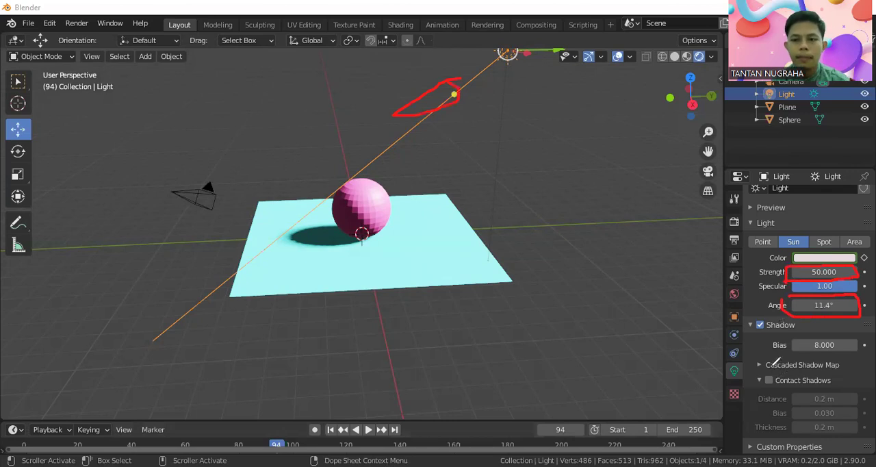
mouse_move(752, 323)
left_mouse_down()
mouse_move(759, 381)
mouse_move(852, 382)
mouse_move(874, 346)
mouse_move(751, 310)
left_mouse_up()
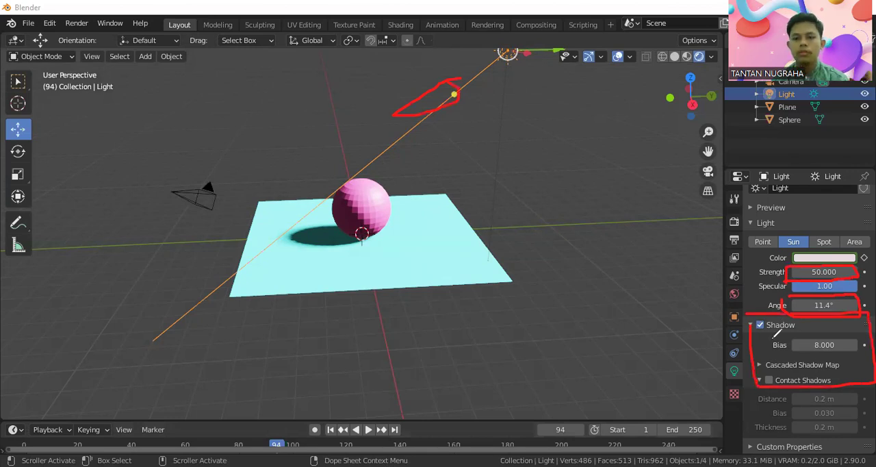
mouse_move(791, 340)
left_mouse_down()
mouse_move(793, 358)
mouse_move(856, 348)
mouse_move(837, 333)
mouse_move(796, 334)
left_mouse_up()
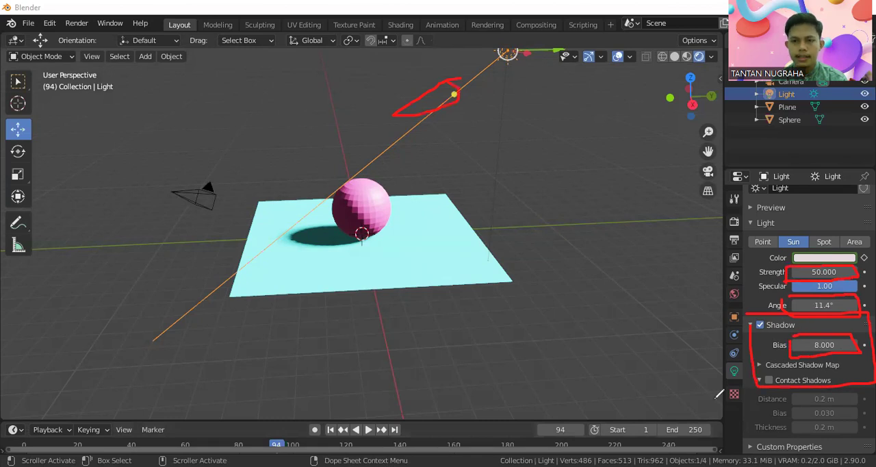
left_click(49, 315)
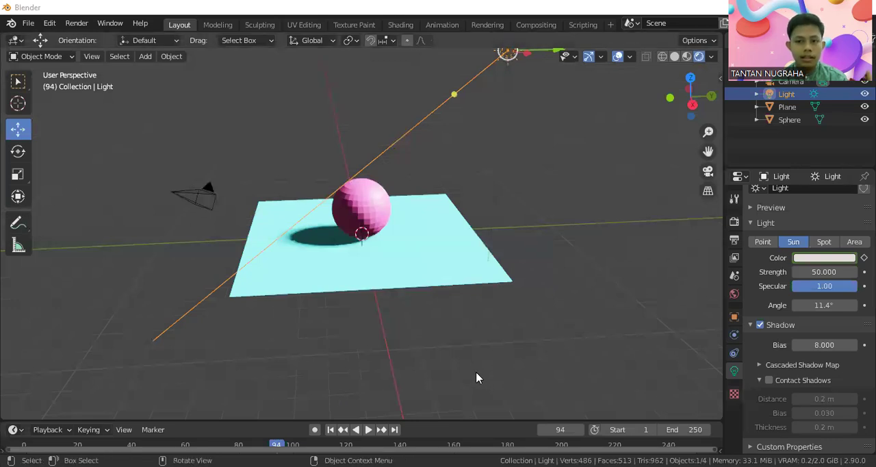
Step: Change the light type to Spot, move the light above the sphere and aim its cone straight down at it
left_click(824, 243)
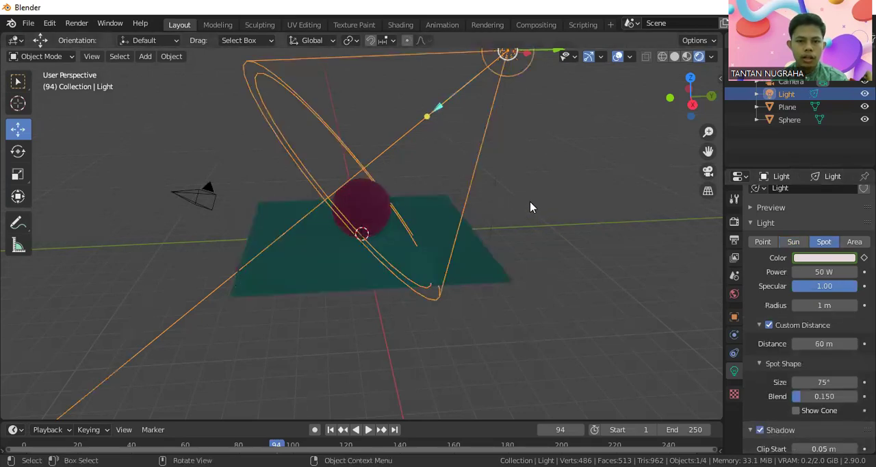
middle_click_drag(530, 201, 520, 138)
left_click_drag(488, 117, 366, 261)
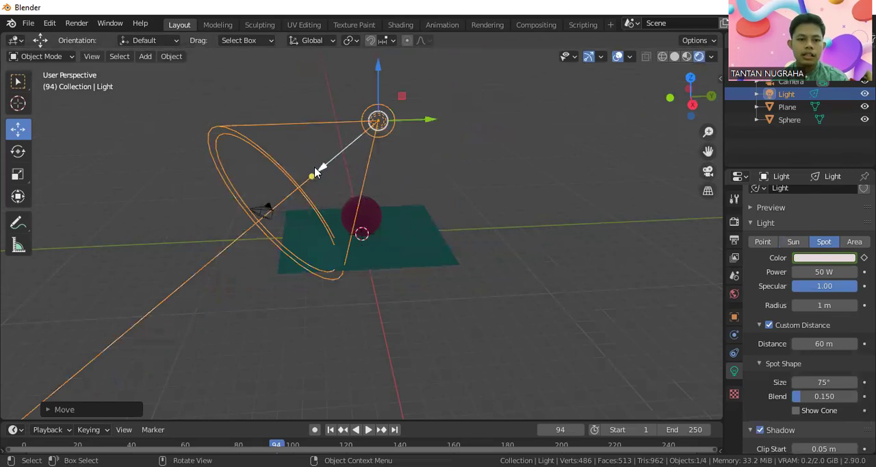
left_click_drag(312, 176, 374, 169)
left_click_drag(379, 103, 359, 81)
mouse_move(410, 101)
left_mouse_down()
mouse_move(411, 94)
mouse_move(409, 101)
left_mouse_up()
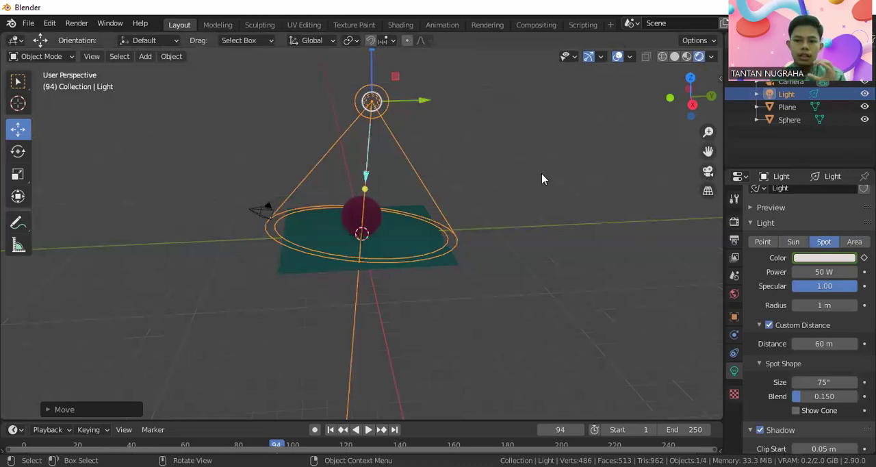
Step: Try a spot light power of 10 W
left_click(817, 274)
type("10")
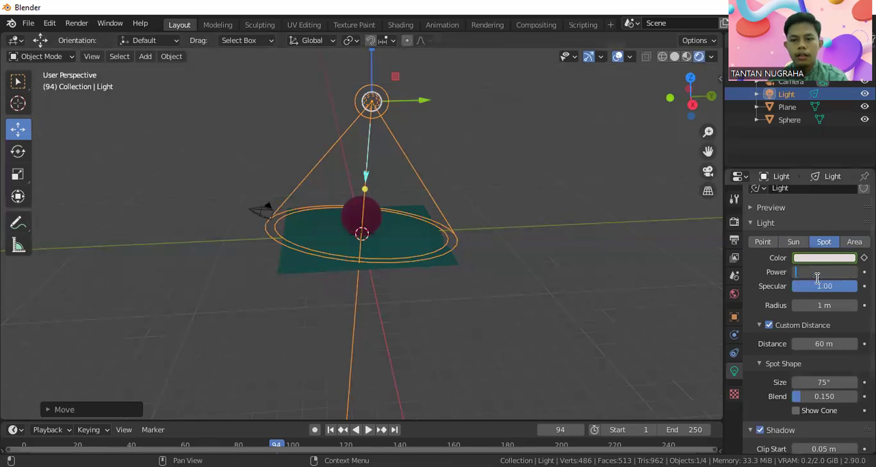
key("Return")
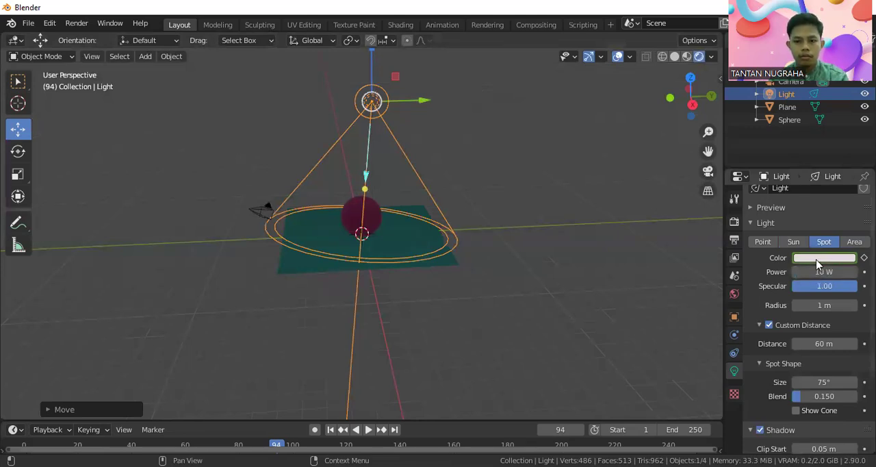
Step: Set the spot light's power to 200 W
left_click(817, 271)
key("BackSpace")
type("200")
key("Return")
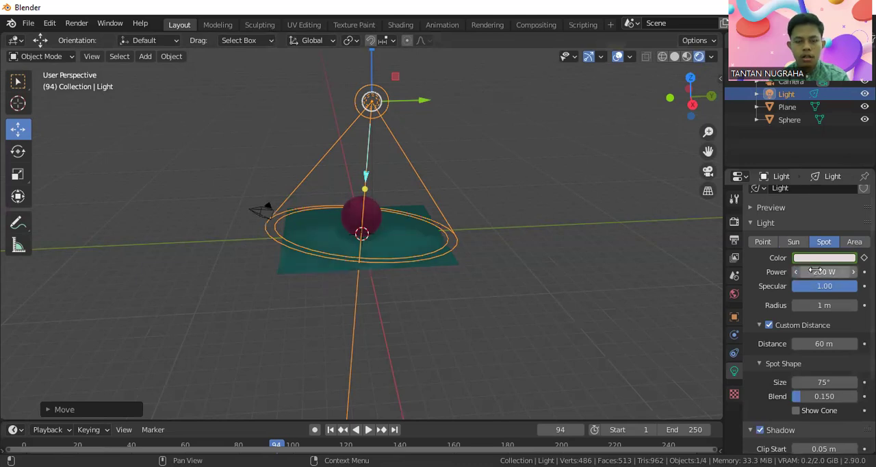
Step: Narrow the spot light's cone to 32.9° and raise the light higher above the sphere
mouse_move(365, 171)
left_mouse_down()
mouse_move(363, 136)
mouse_move(368, 178)
left_mouse_up()
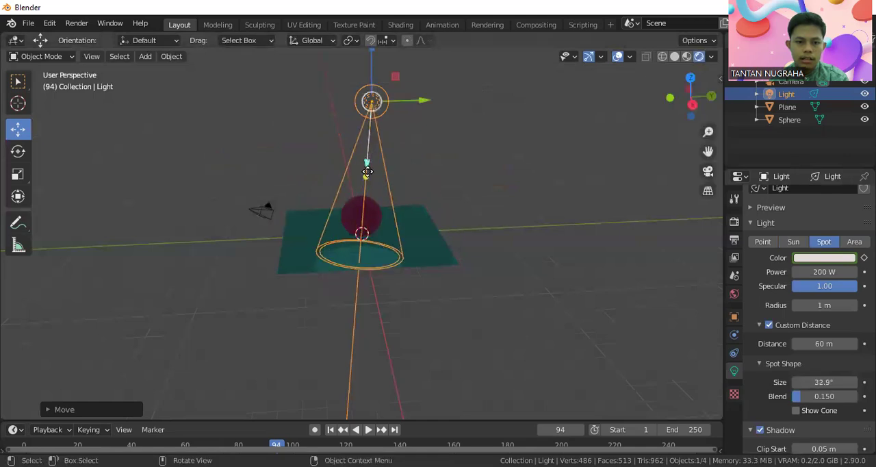
left_click_drag(371, 73, 414, 105)
scroll(413, 103, "down", 1)
middle_click_drag(404, 126, 331, 150)
left_click_drag(310, 140, 350, 113)
scroll(337, 245, "up", 4)
middle_click_drag(336, 245, 380, 233)
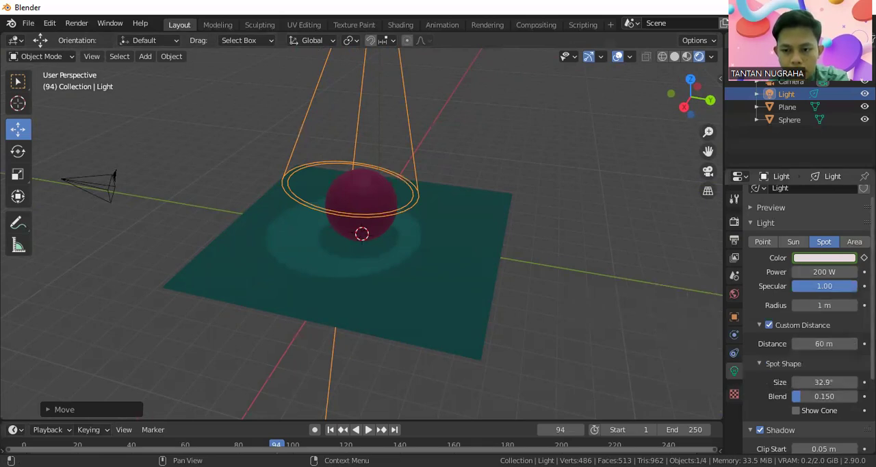
Step: Try a spot blend of 1 to soften the edge of the light circle
scroll(827, 318, "down", 2)
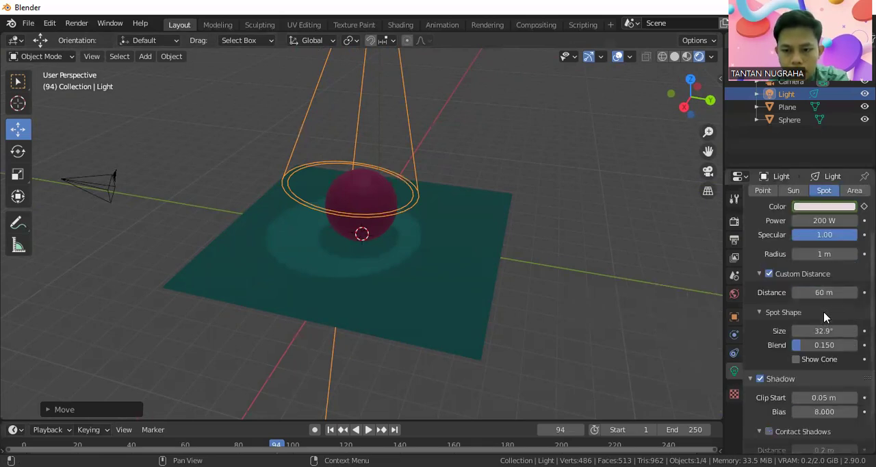
scroll(826, 317, "up", 2)
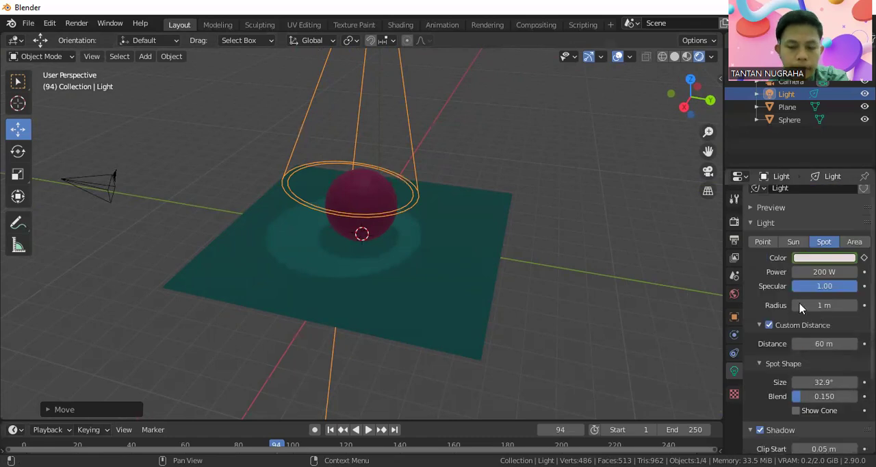
left_click(834, 399)
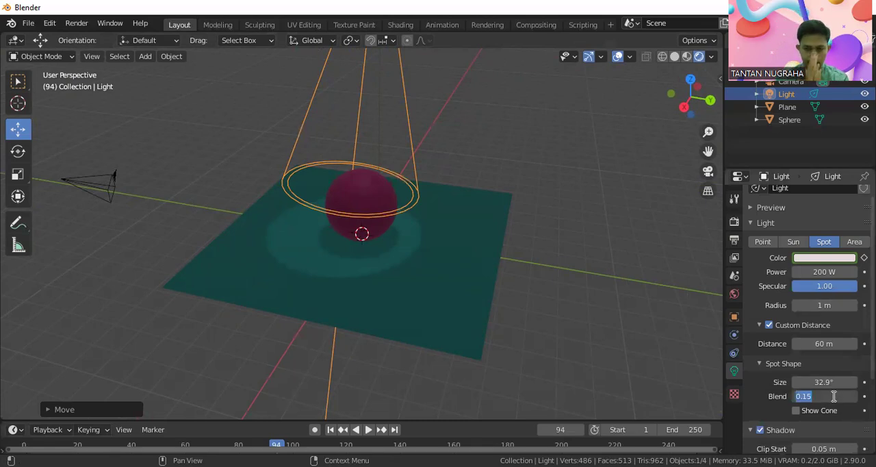
left_click(855, 397)
left_click(576, 382)
left_click(842, 401)
type("10")
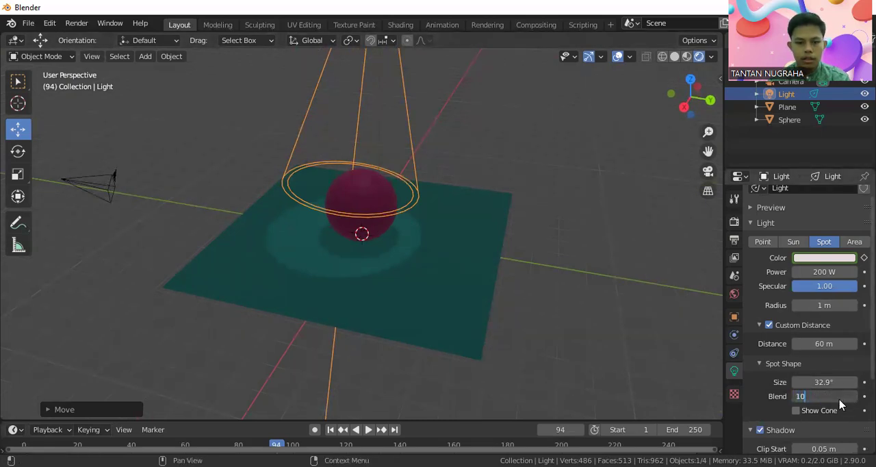
key("Return")
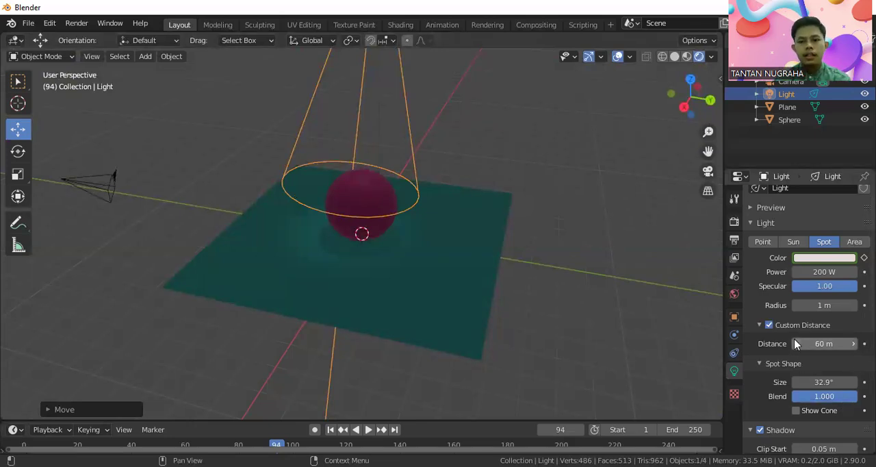
Step: Set the spot light's blend to 0.1 for a sharp-edged light circle
left_click(825, 397)
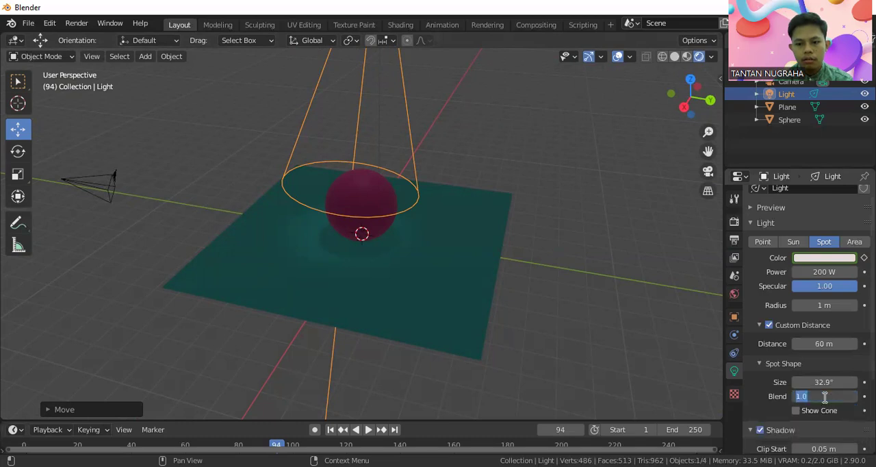
key("BackSpace")
type("0.1")
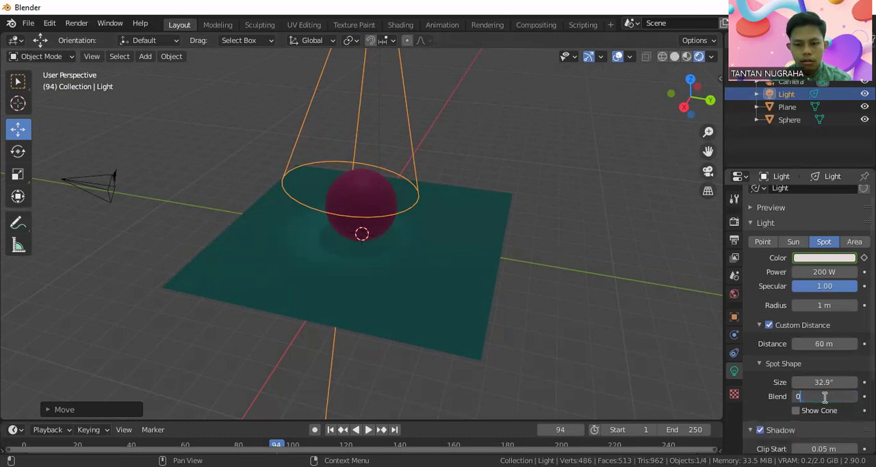
key("Return")
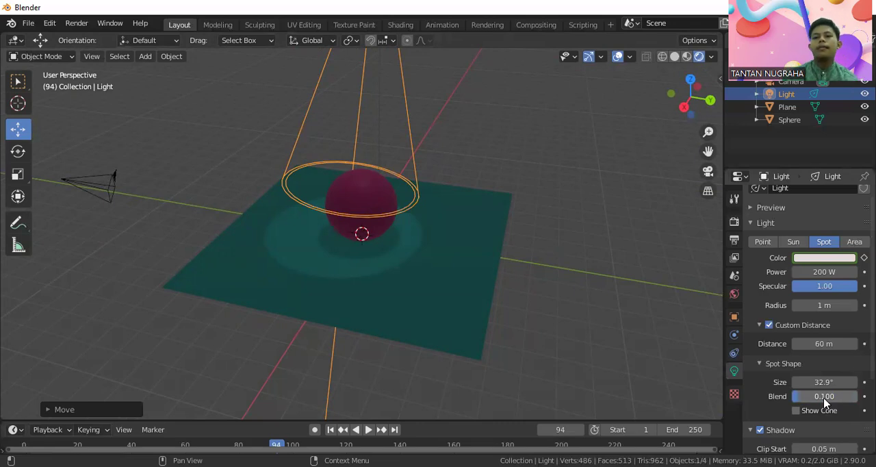
Step: Change the light type from Spot to Area
left_click(854, 241)
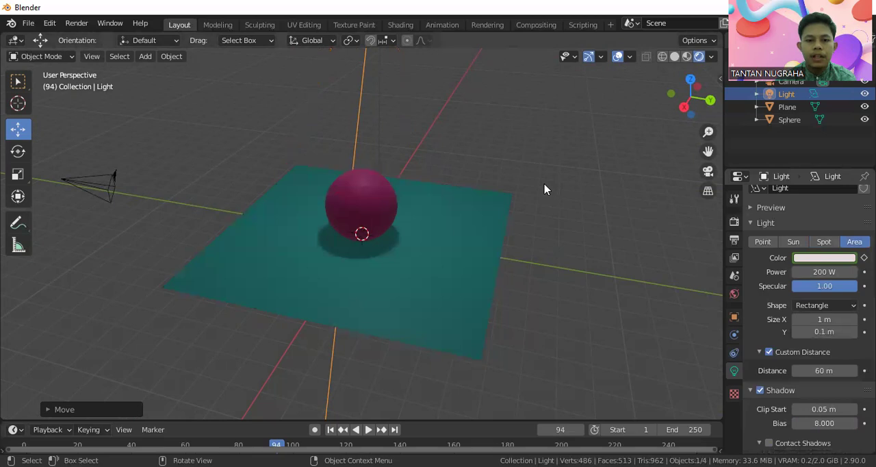
Step: Lower the area light along the Z axis to about 6.1 m, closer above the sphere
scroll(543, 189, "down", 3)
scroll(376, 152, "down", 2)
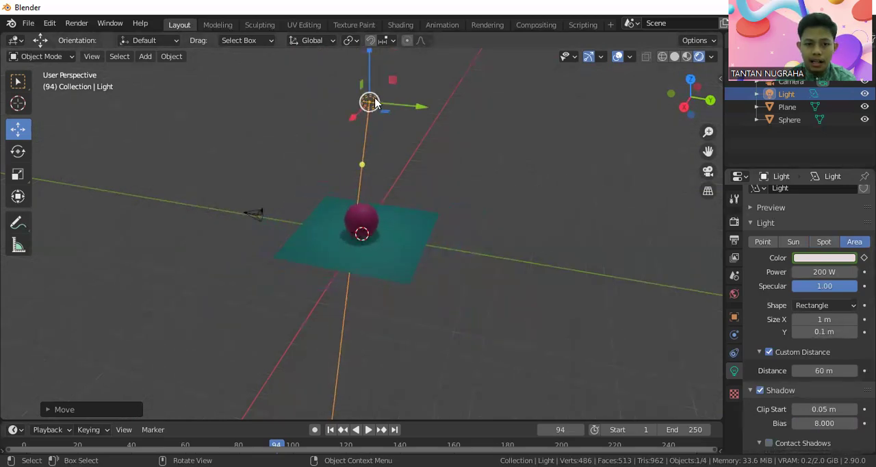
key("g")
key("z")
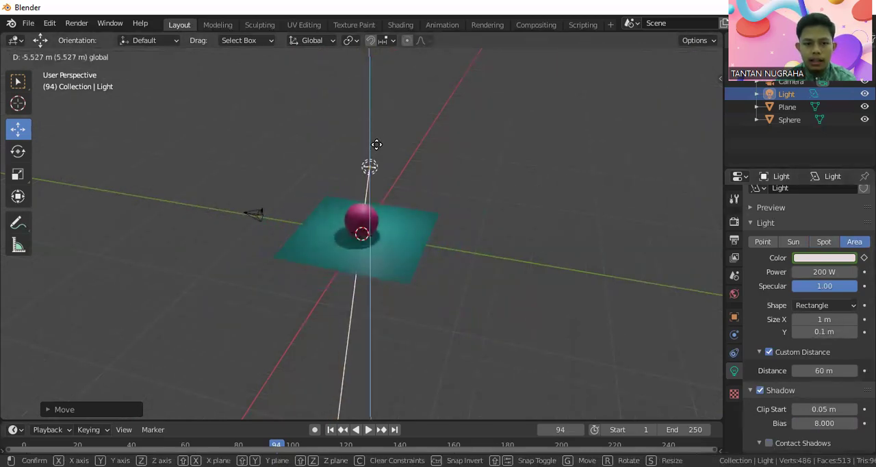
left_click(370, 164)
Step: Offset the area light from the sphere along the X axis to about -2.2 m
key("g")
key("z")
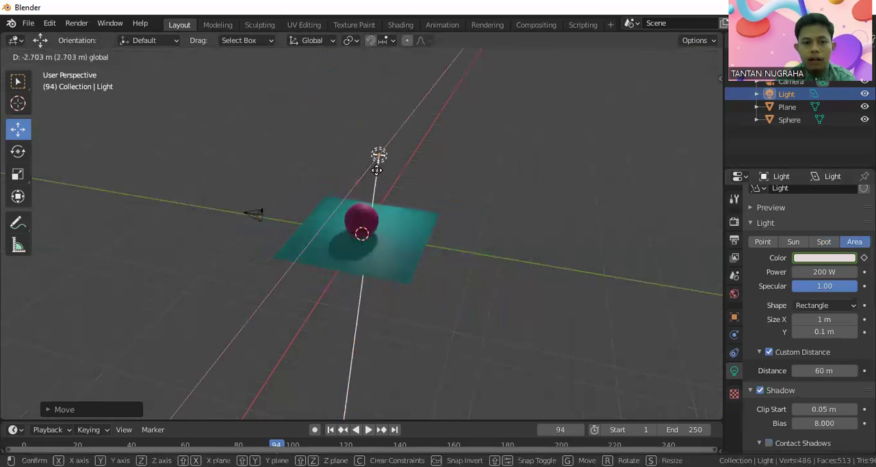
left_click(438, 190)
middle_click_drag(438, 190, 342, 201)
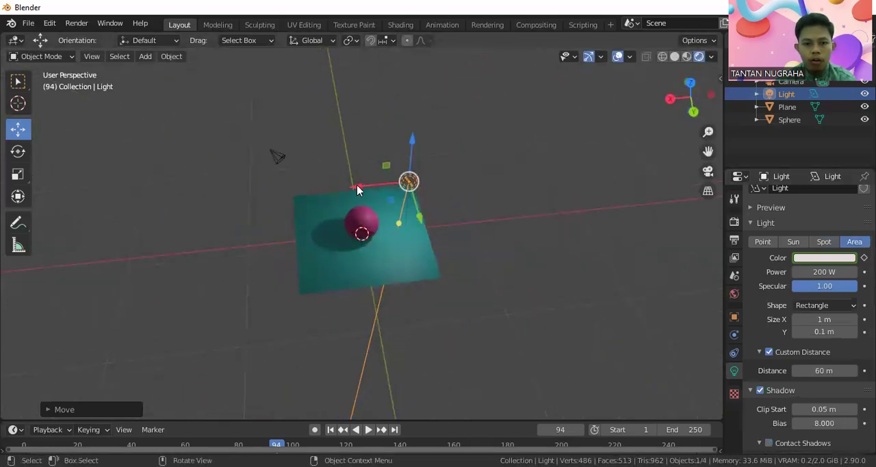
key("g")
key("x")
left_click(339, 185)
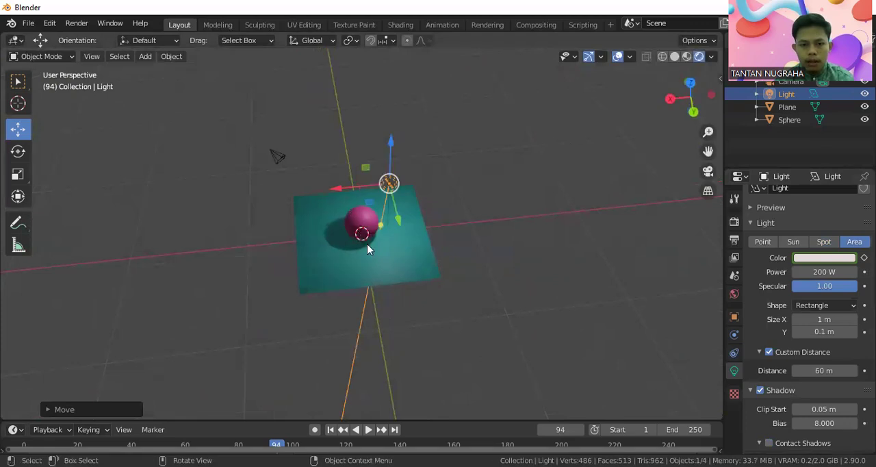
Step: Aim the area light toward the sphere using its target handle
left_click_drag(356, 206, 376, 203)
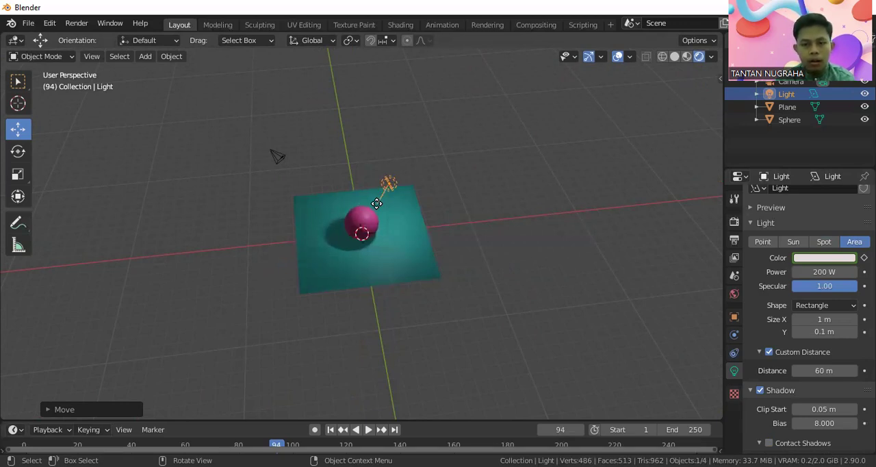
left_click_drag(376, 204, 378, 204)
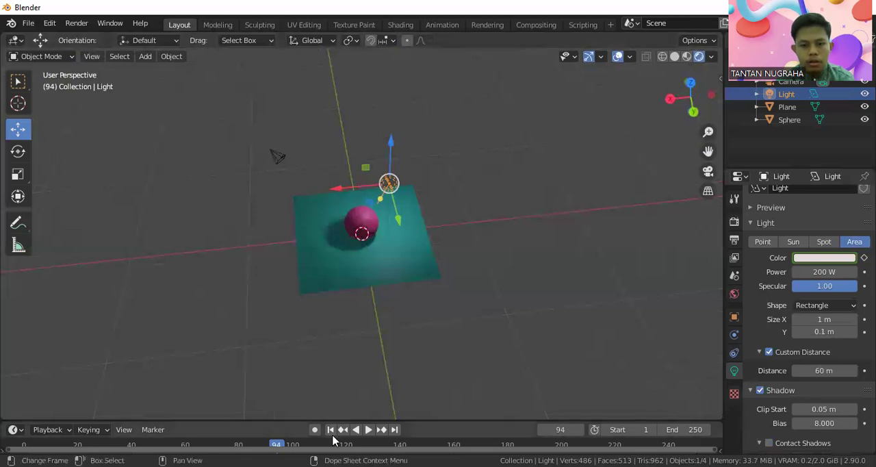
mouse_move(762, 319)
left_mouse_down()
mouse_move(849, 318)
mouse_move(760, 300)
mouse_move(762, 314)
left_mouse_up()
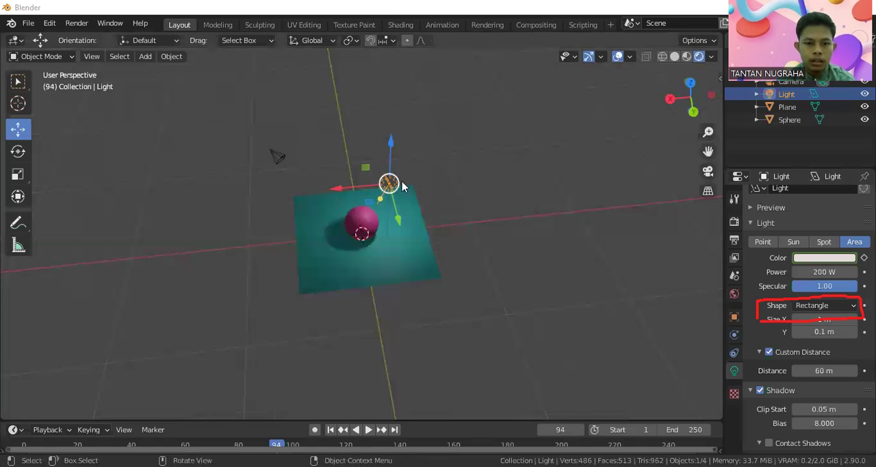
Step: Try the Square and Ellipse shapes on the area light and settle on Square
scroll(398, 181, "up", 3)
scroll(412, 129, "up", 2)
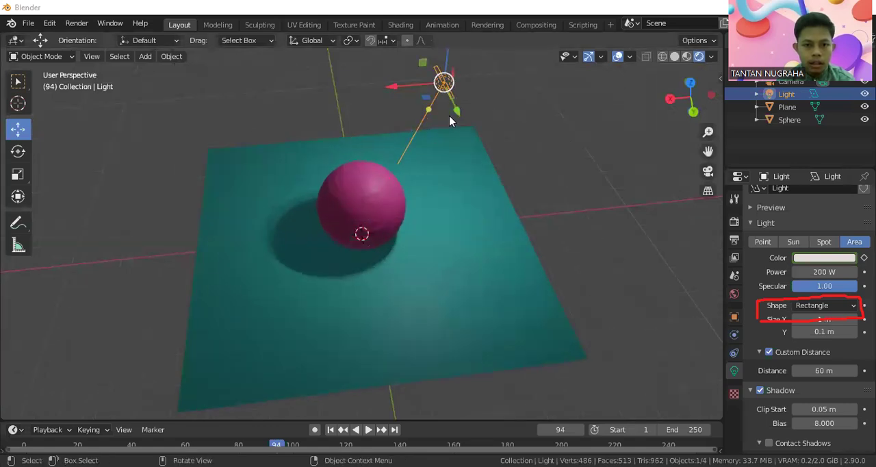
scroll(490, 133, "up", 1)
middle_click_drag(469, 122, 482, 87)
scroll(482, 104, "down", 2)
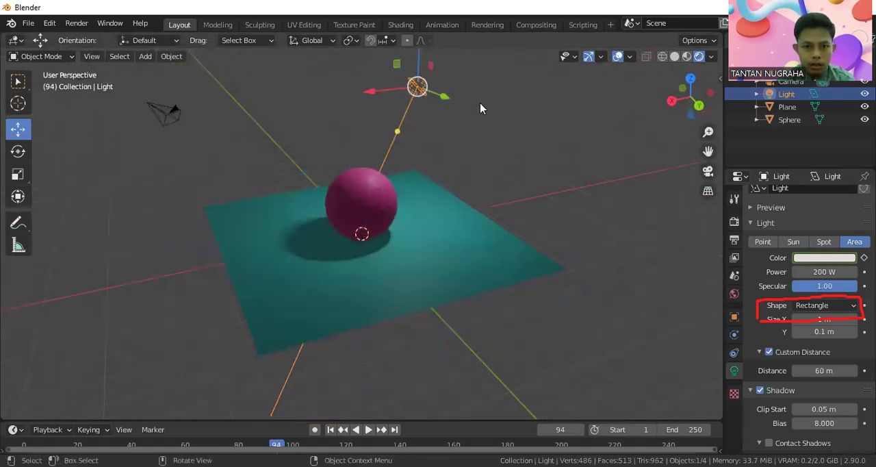
middle_click_drag(416, 78, 378, 194)
left_click(849, 305)
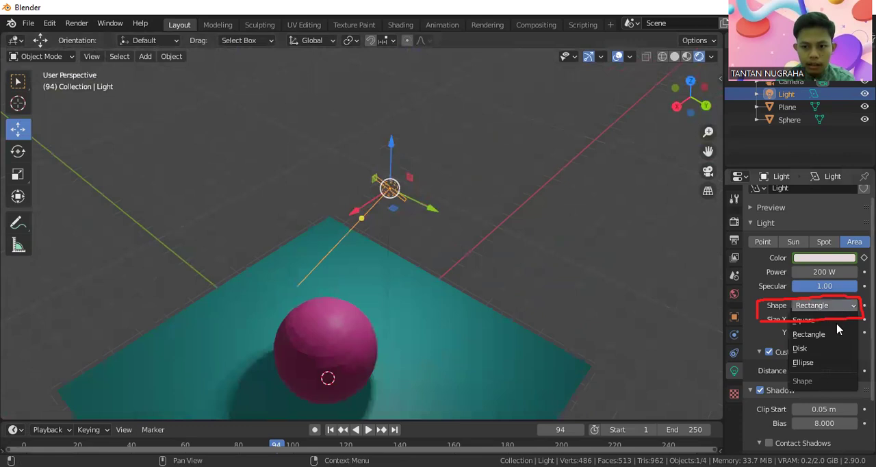
left_click(819, 320)
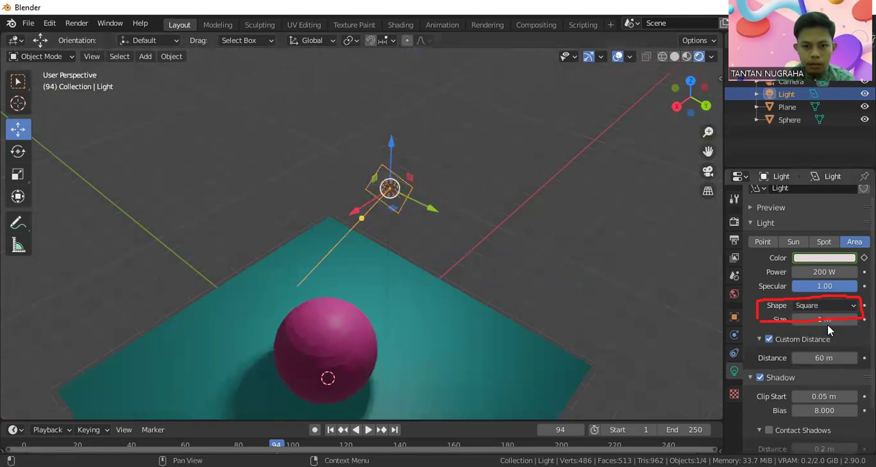
left_click(830, 308)
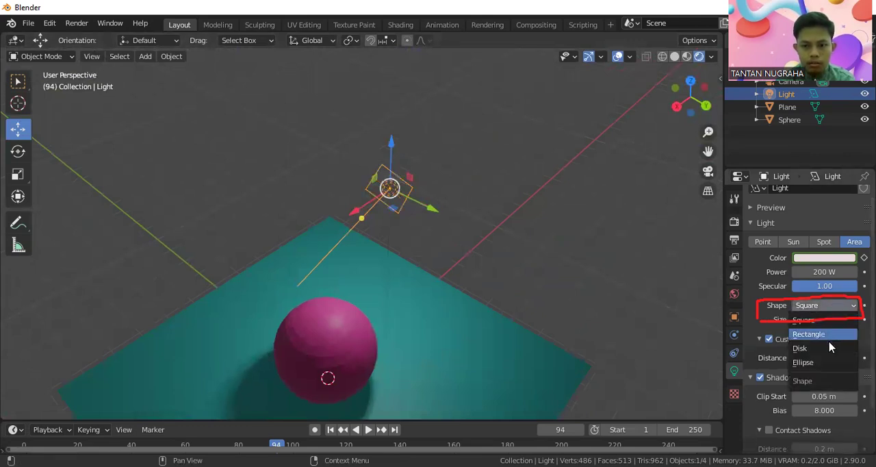
left_click(834, 364)
left_click(828, 308)
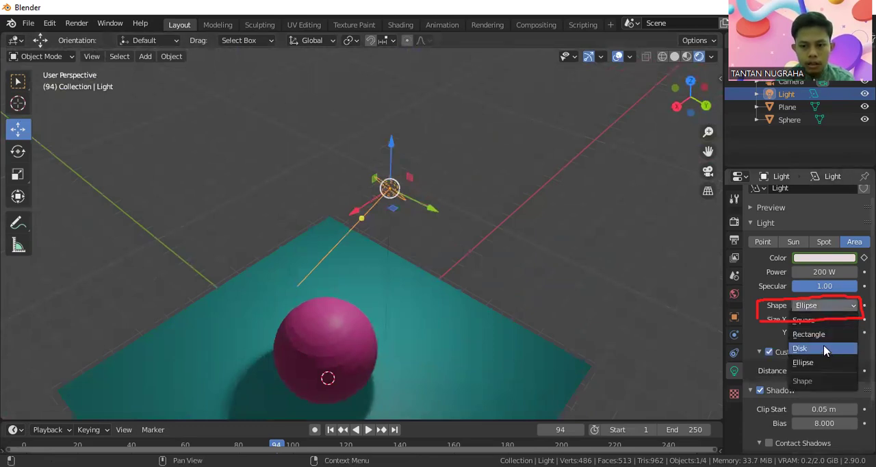
left_click(808, 320)
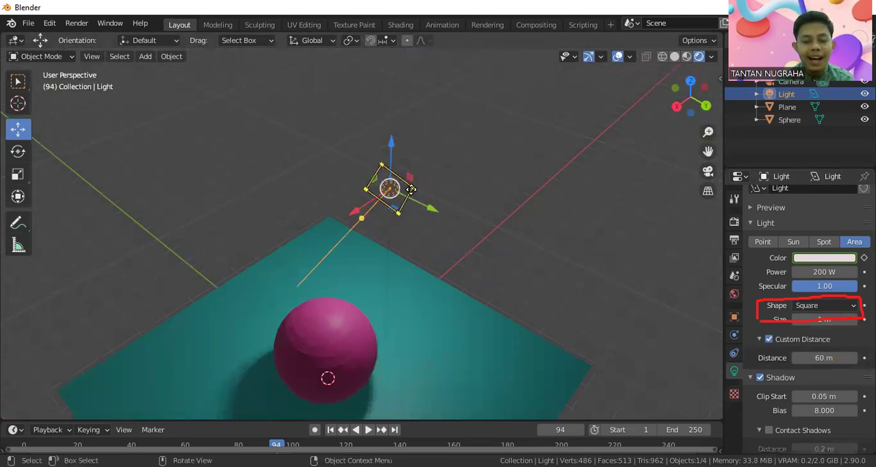
Step: Enlarge the square area light to a size of 4.8 m directly in the viewport
left_click_drag(411, 189, 540, 162)
scroll(494, 185, "down", 4)
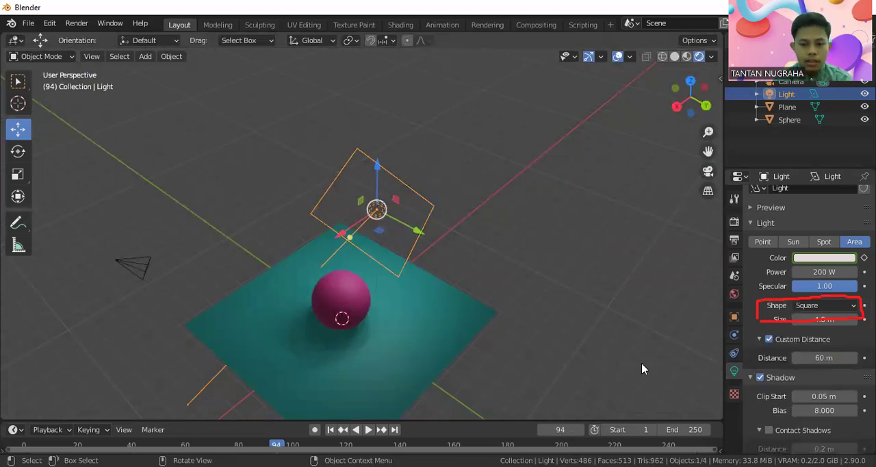
scroll(834, 379, "down", 2)
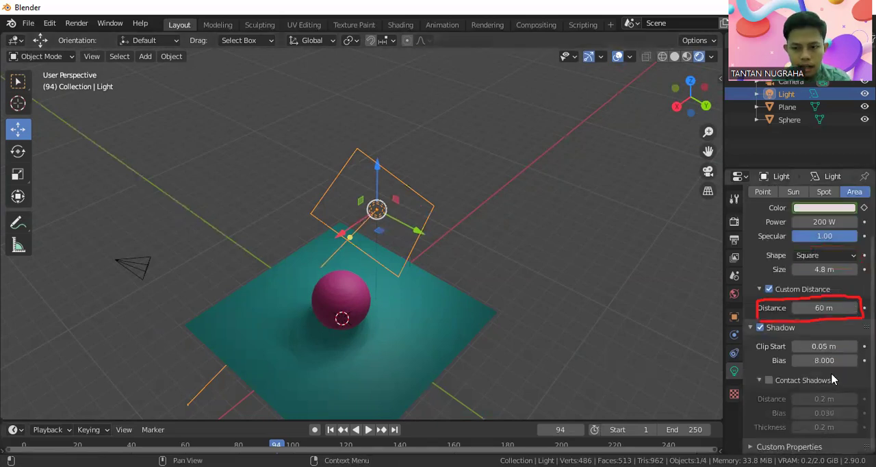
scroll(833, 379, "up", 2)
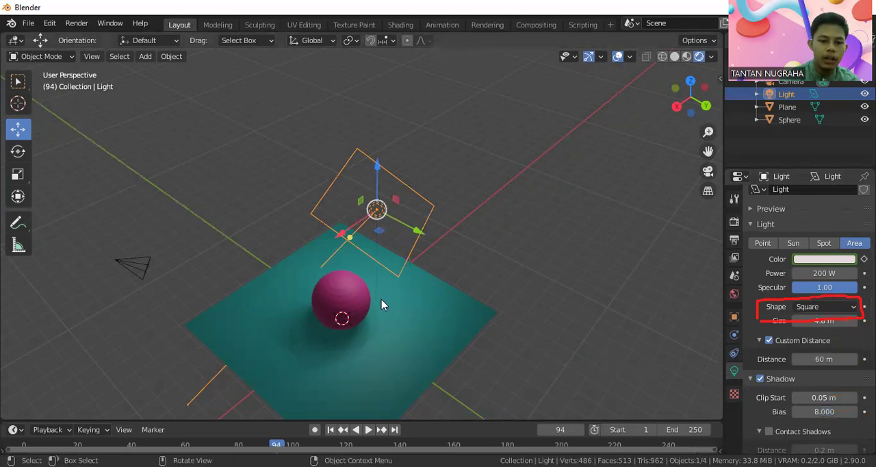
middle_click_drag(374, 322, 387, 271)
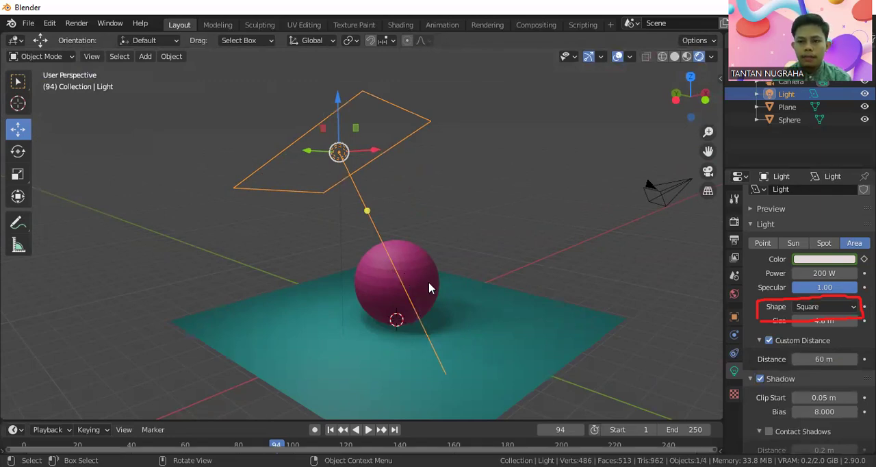
Step: Compare the sphere and its soft shadow in the camera view and the free perspective view
left_click(707, 173)
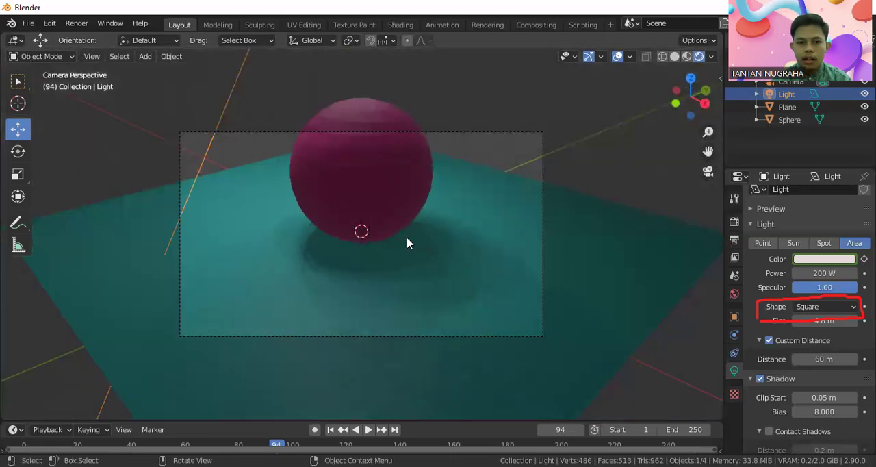
scroll(407, 243, "up", 1)
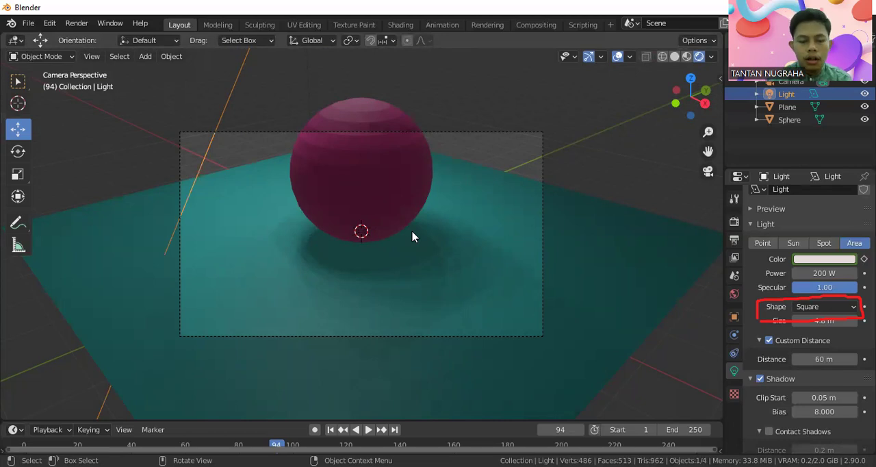
key("KP_0")
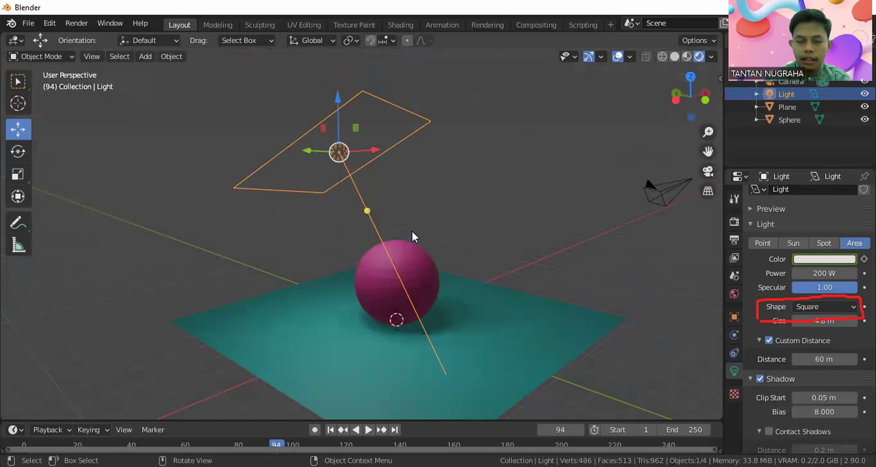
key("KP_0")
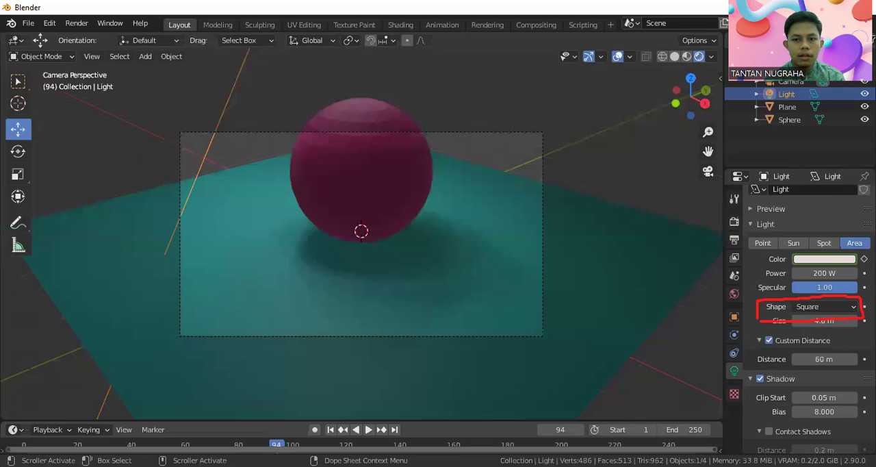
Step: Try locking the camera to the view, and release the lock before orbiting out of the camera view
left_click_drag(716, 80, 725, 58)
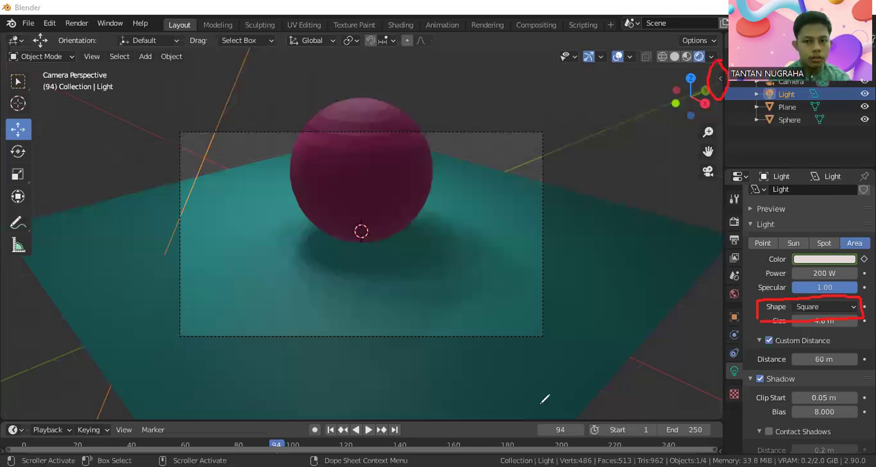
left_click(719, 80)
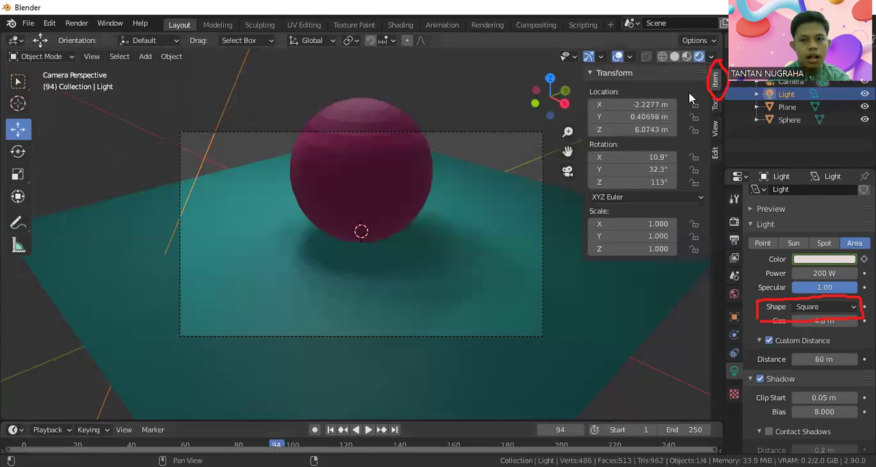
left_click(716, 129)
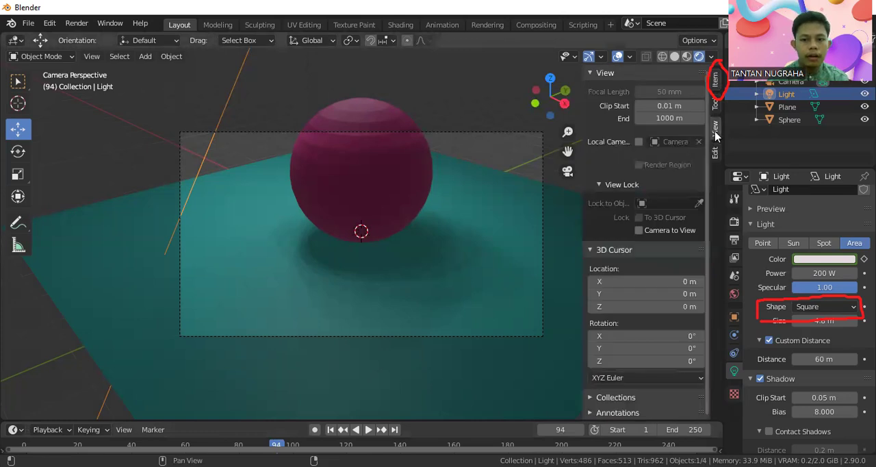
left_click(668, 231)
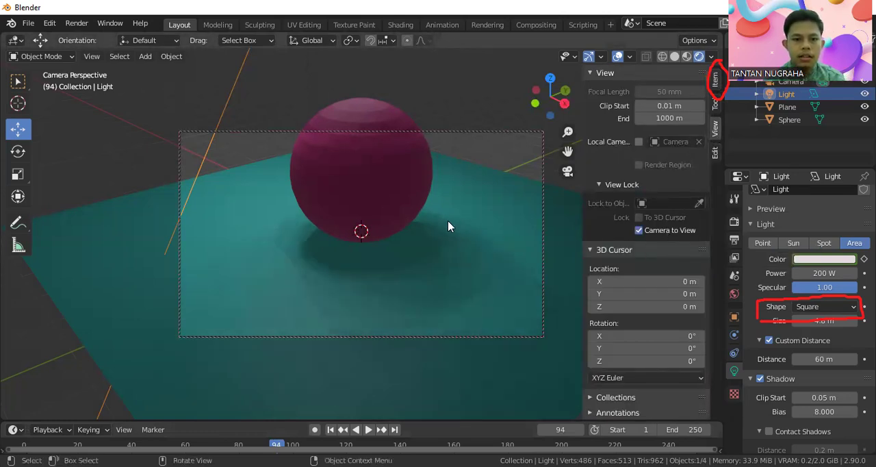
left_click(640, 231)
middle_click_drag(397, 205, 399, 207)
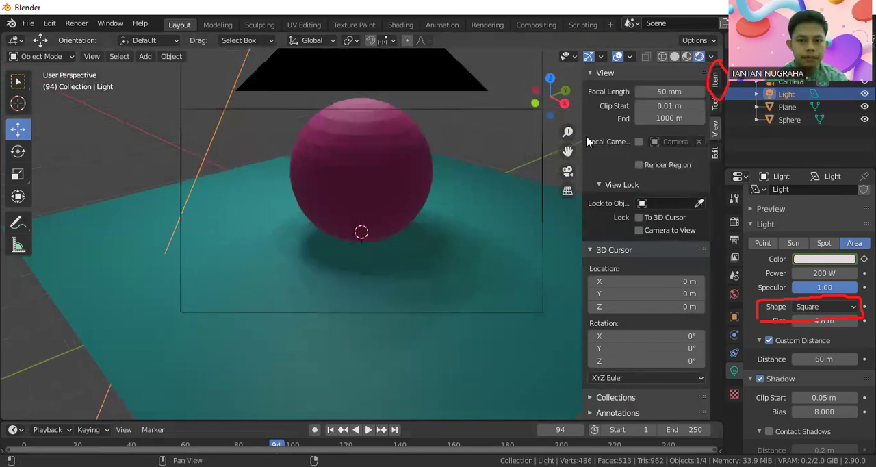
key("n")
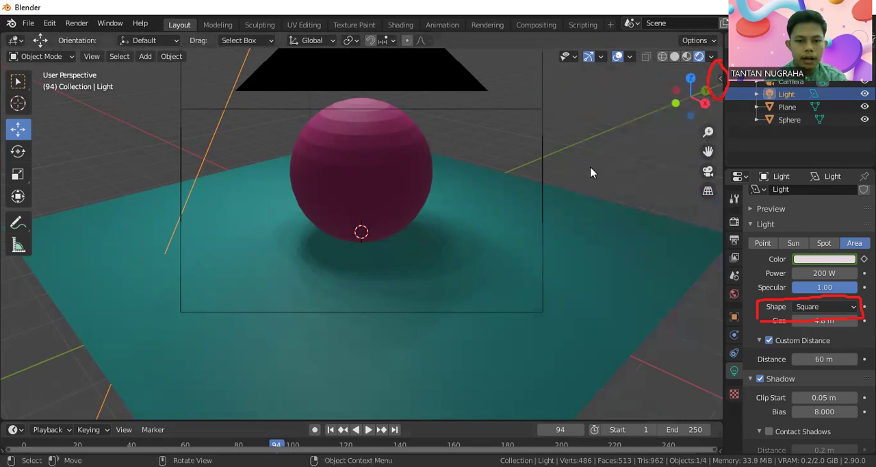
Step: Return to the camera view, lock the camera to it and pull the camera back until the sphere and whole plane fit the frame
key("KP_0")
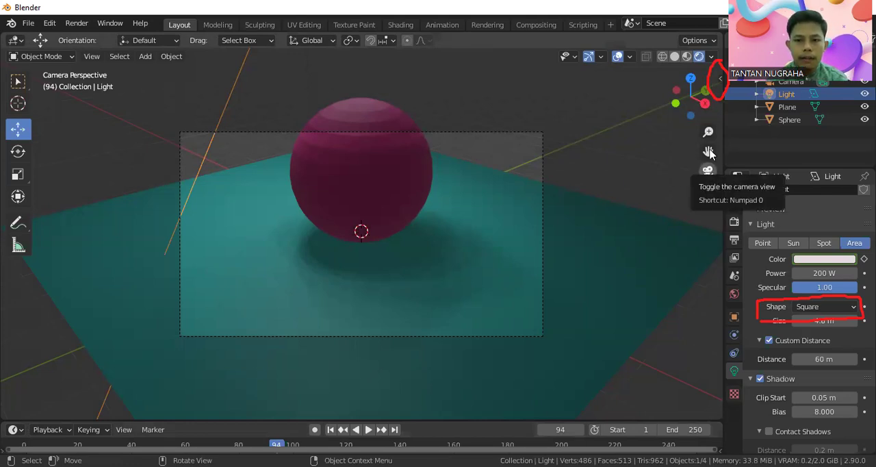
key("alt+a")
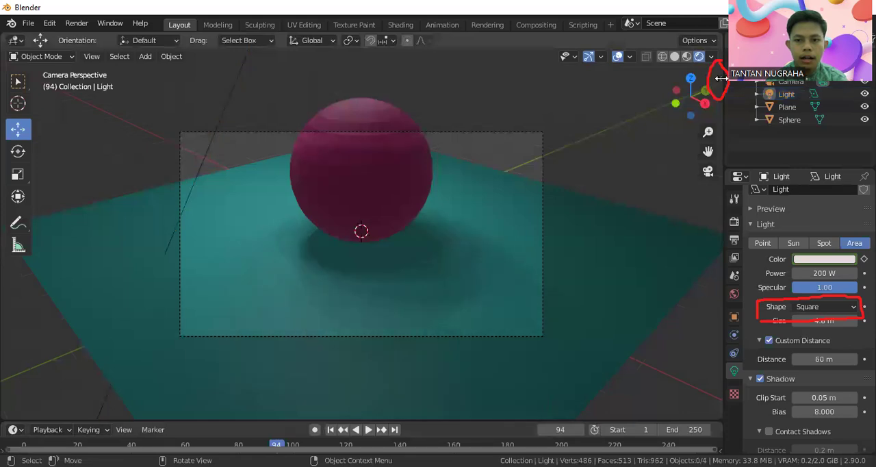
left_click(720, 78)
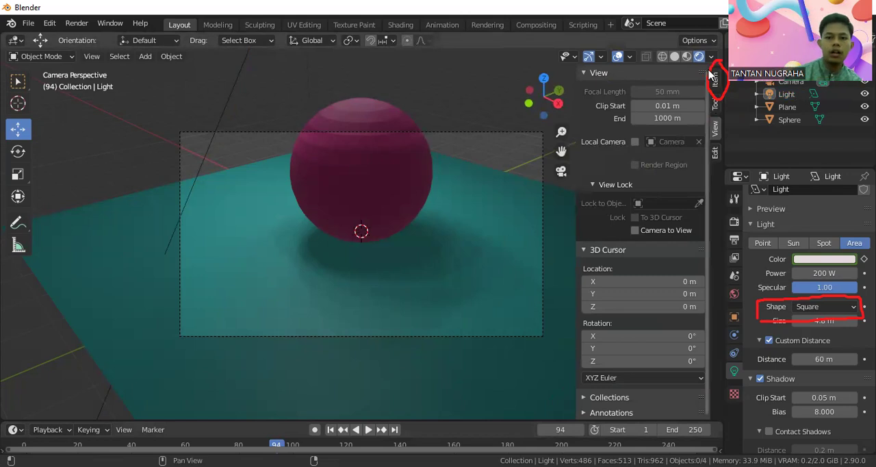
left_click(653, 232)
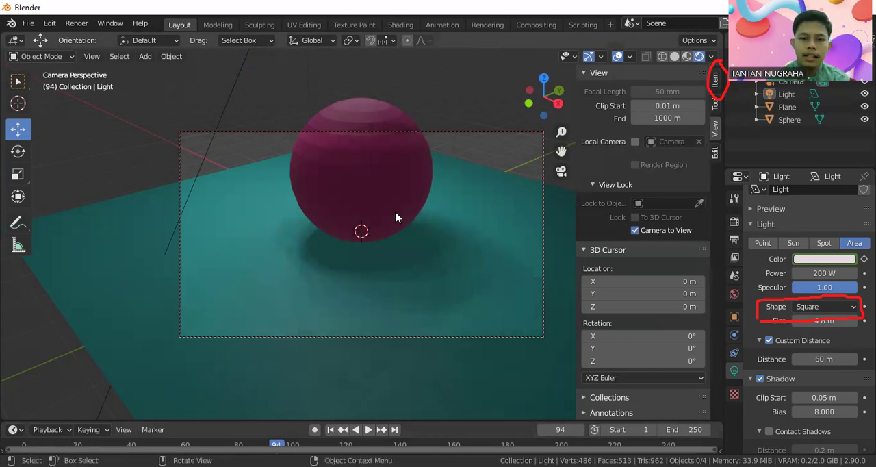
scroll(391, 219, "down", 5)
scroll(392, 218, "up", 4)
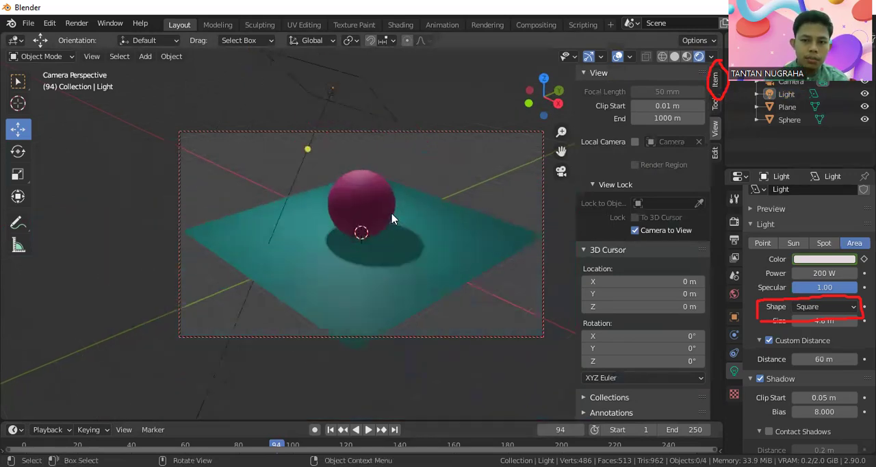
scroll(394, 216, "down", 4)
scroll(394, 216, "up", 8)
scroll(394, 217, "down", 2)
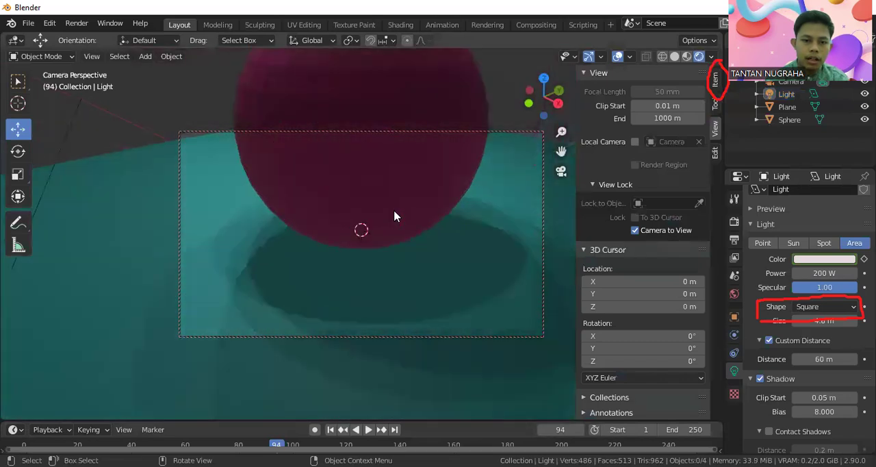
scroll(394, 217, "down", 4)
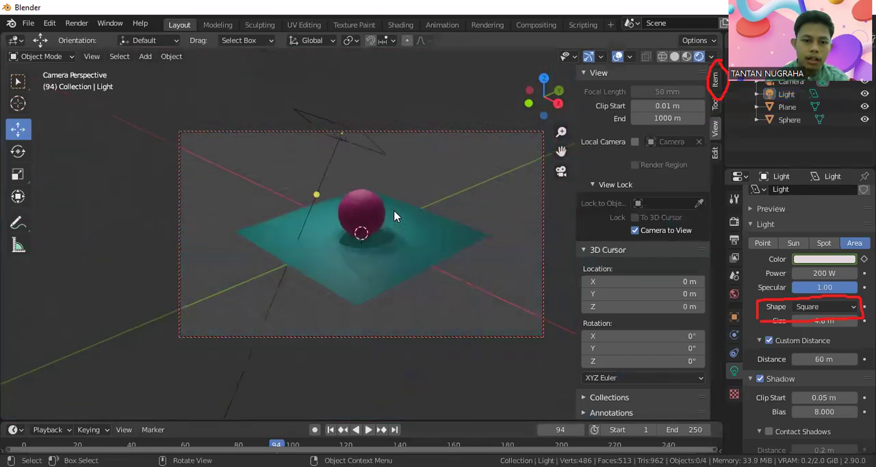
Step: Move the locked camera closer to the sphere and adjust its angle slightly
scroll(395, 217, "up", 1)
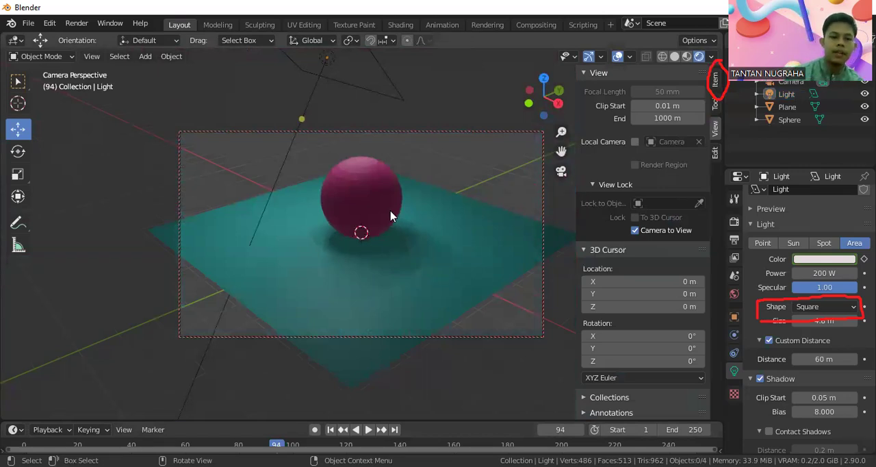
mouse_move(435, 203)
middle_mouse_down()
mouse_move(422, 219)
mouse_move(323, 227)
mouse_move(270, 182)
mouse_move(369, 178)
mouse_move(454, 194)
mouse_move(465, 227)
mouse_move(366, 288)
mouse_move(314, 197)
mouse_move(459, 224)
mouse_move(454, 204)
mouse_move(397, 198)
mouse_move(435, 208)
middle_mouse_up()
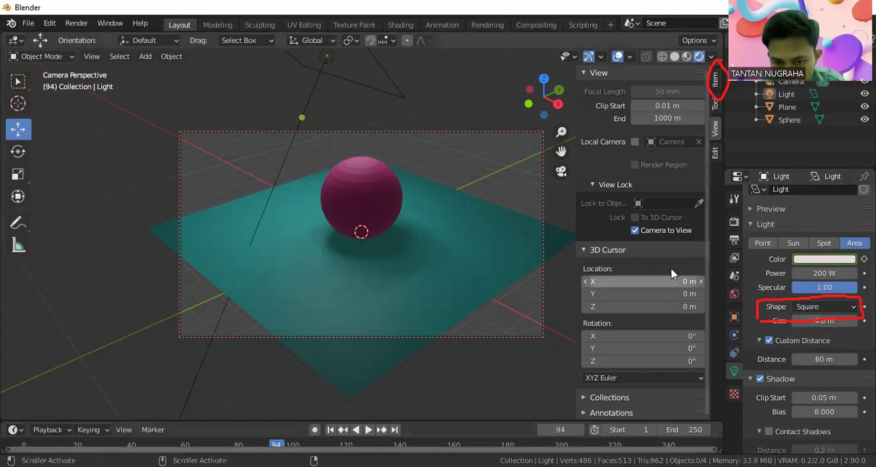
left_click(716, 109)
left_click(716, 127)
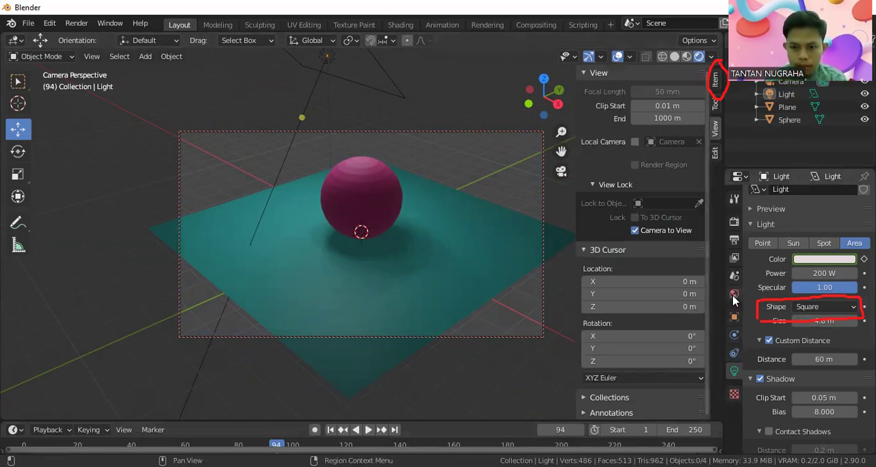
left_click(735, 353)
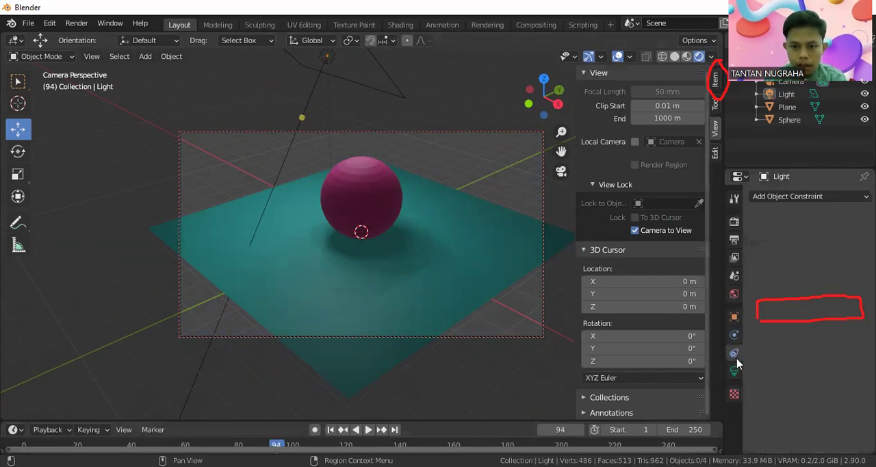
left_click(734, 335)
left_click(733, 317)
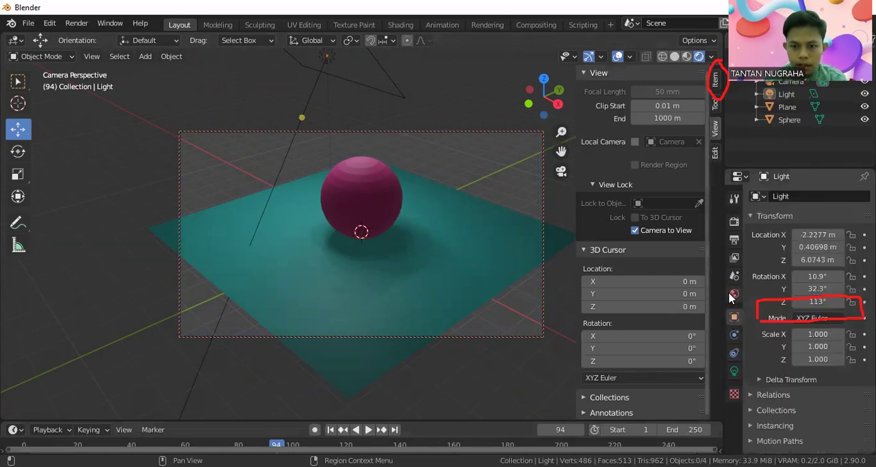
left_click(732, 295)
left_click(734, 275)
left_click(734, 259)
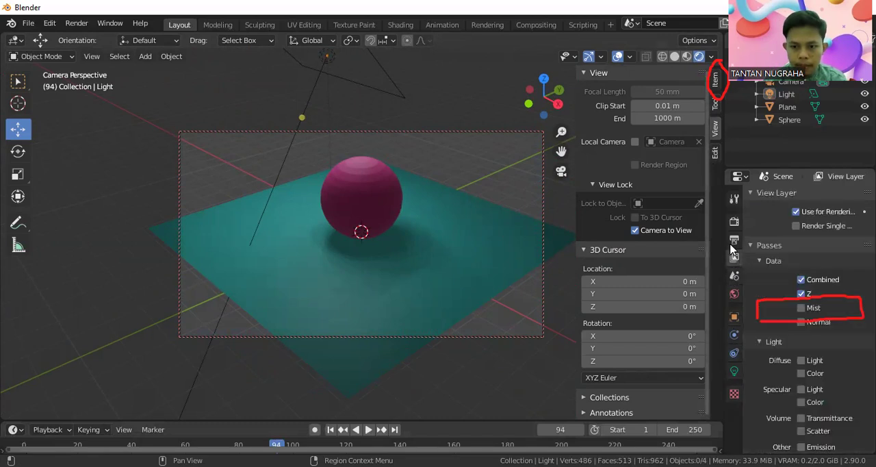
left_click(734, 242)
left_click(734, 394)
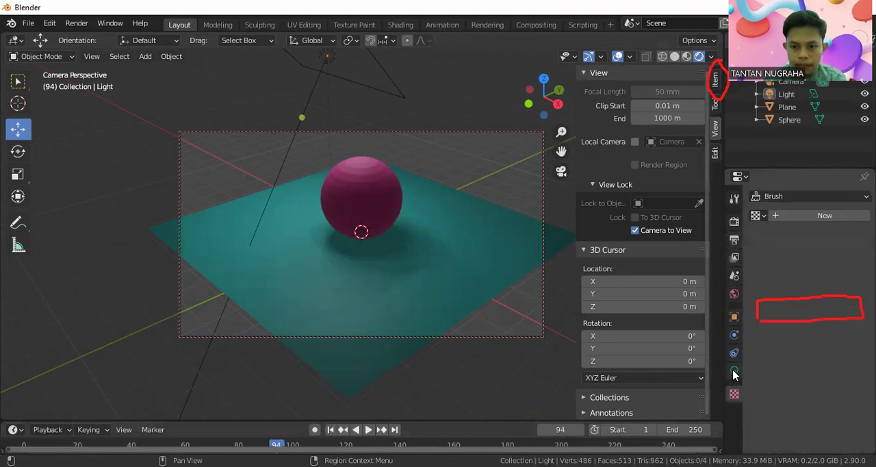
left_click(734, 372)
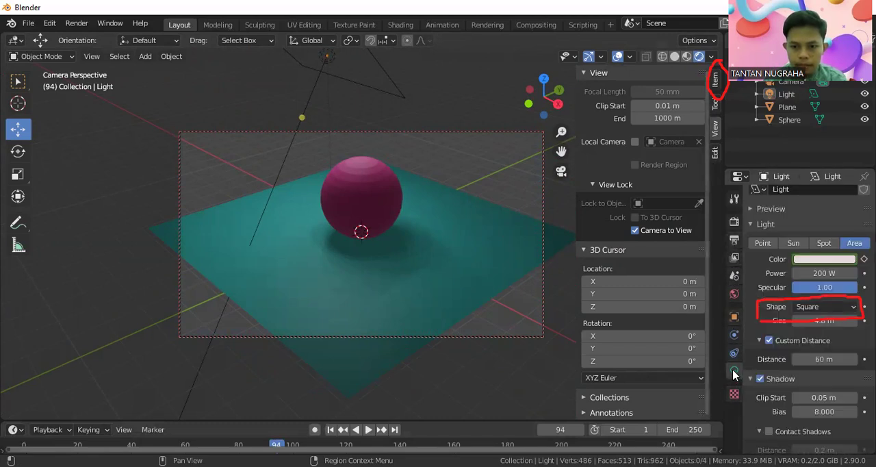
left_click(715, 112)
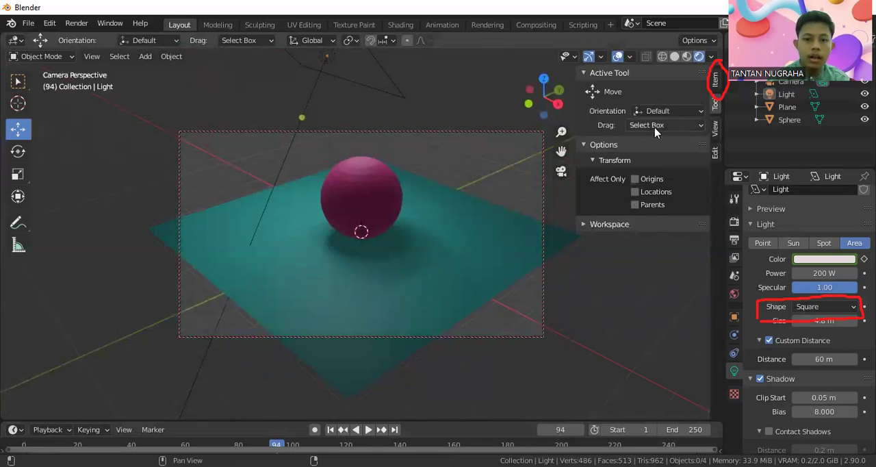
left_click(684, 126)
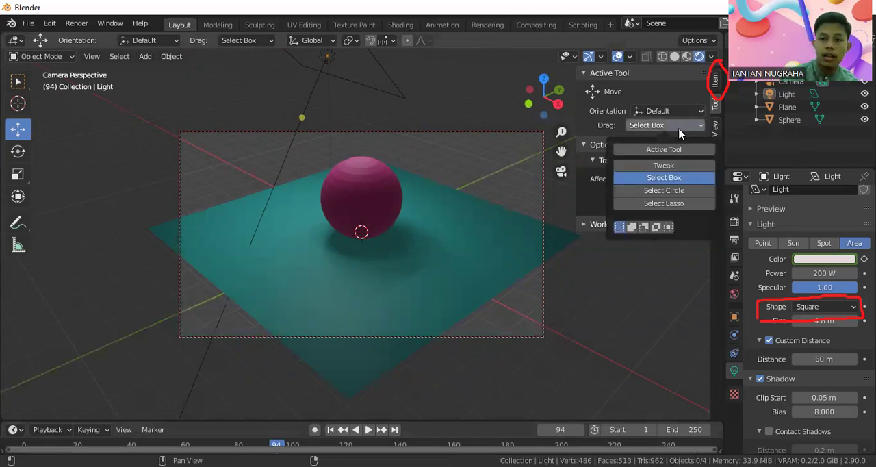
left_click(603, 202)
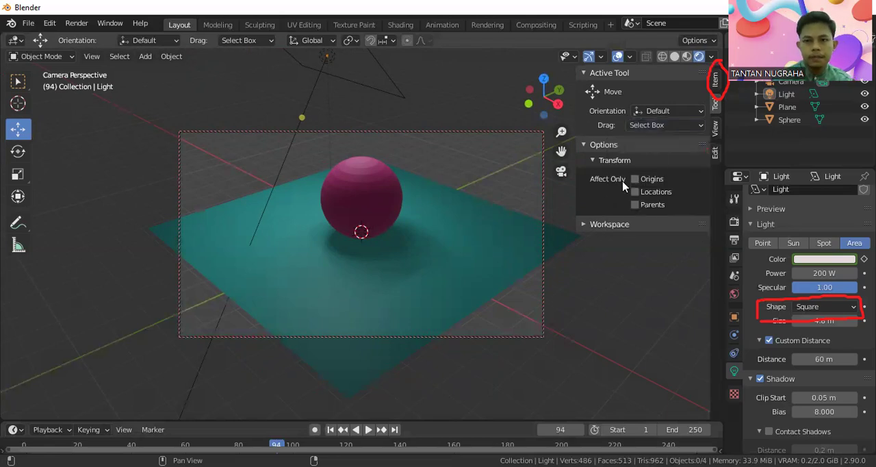
left_click(562, 171)
left_click(561, 173)
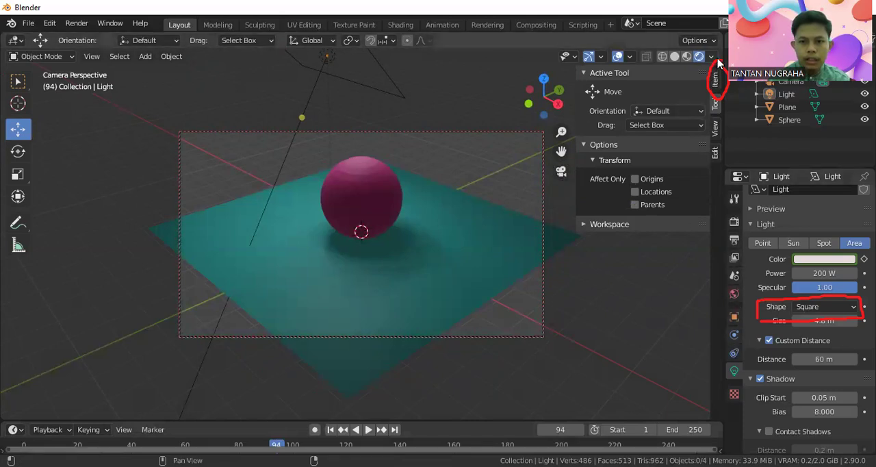
Step: Hide the viewport sidebar, and select the plane while leaving the camera view for the free perspective view
left_click_drag(578, 125, 719, 127)
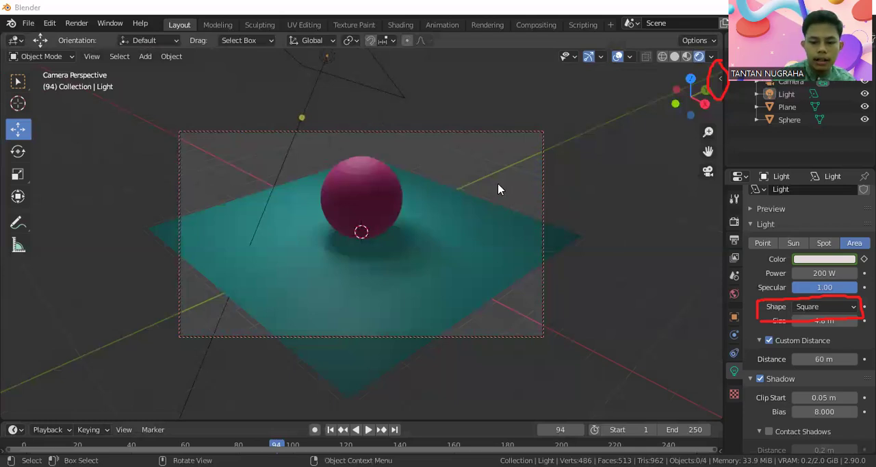
left_click(575, 233)
key("KP_0")
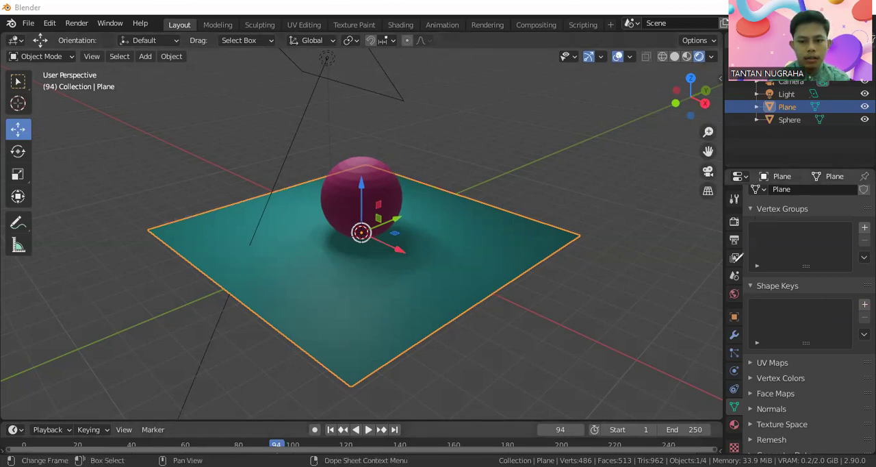
mouse_move(732, 215)
left_mouse_down()
mouse_move(741, 230)
mouse_move(740, 214)
left_mouse_up()
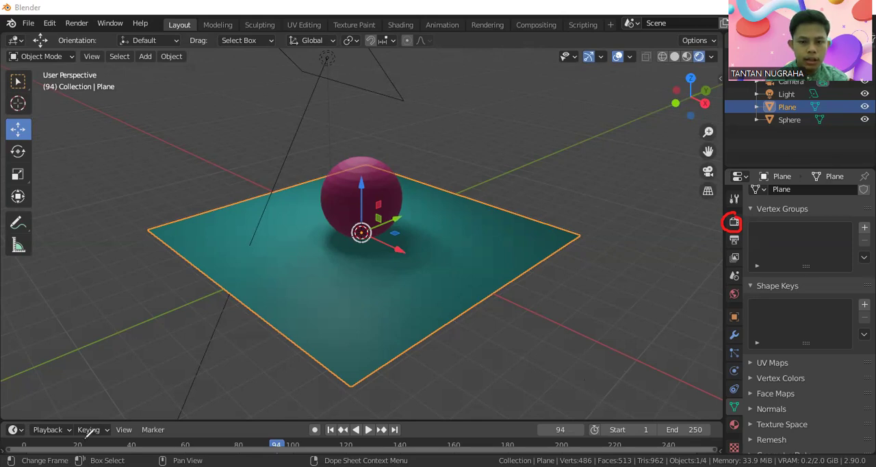
Step: Try Cycles as the render engine to examine the sphere and shadow up close, and switch back to Eevee
left_click(736, 221)
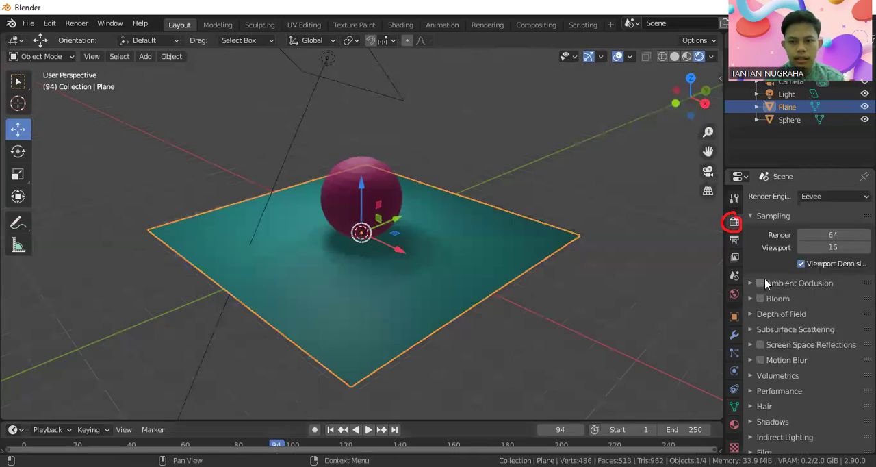
left_click(844, 199)
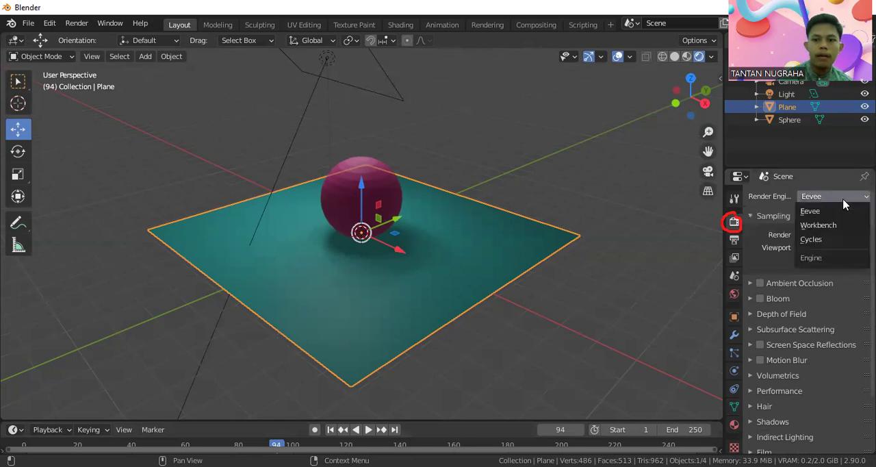
left_click(844, 238)
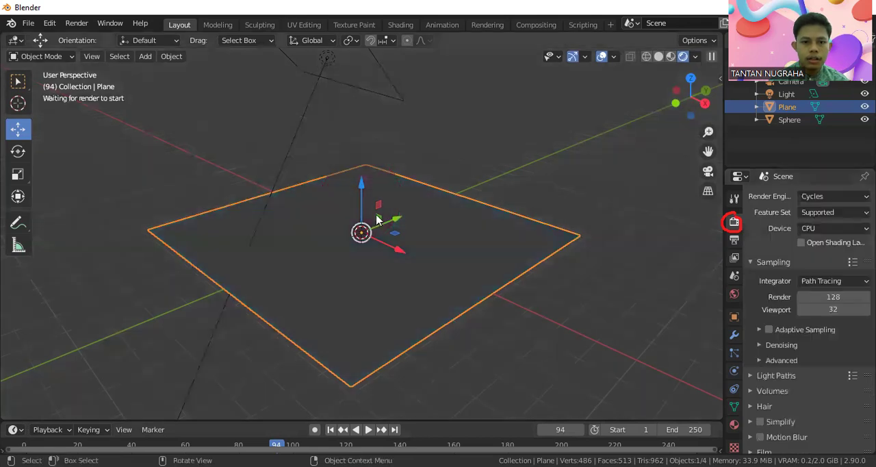
scroll(380, 206, "up", 3)
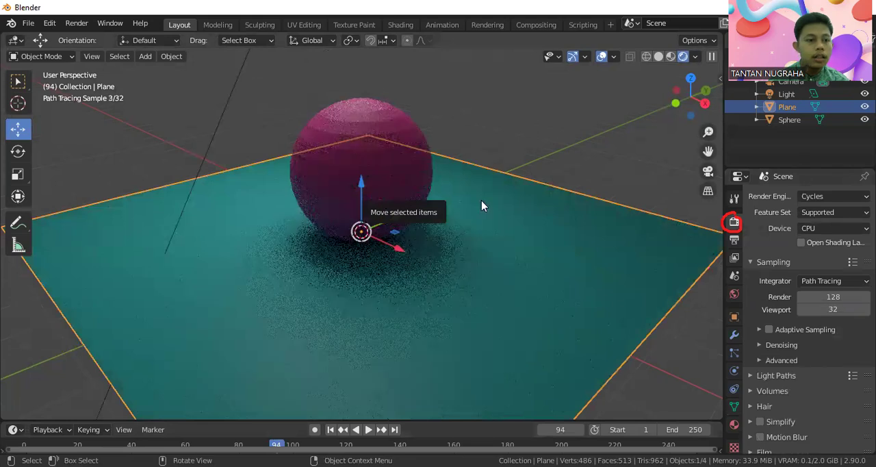
left_click(841, 197)
left_click(845, 217)
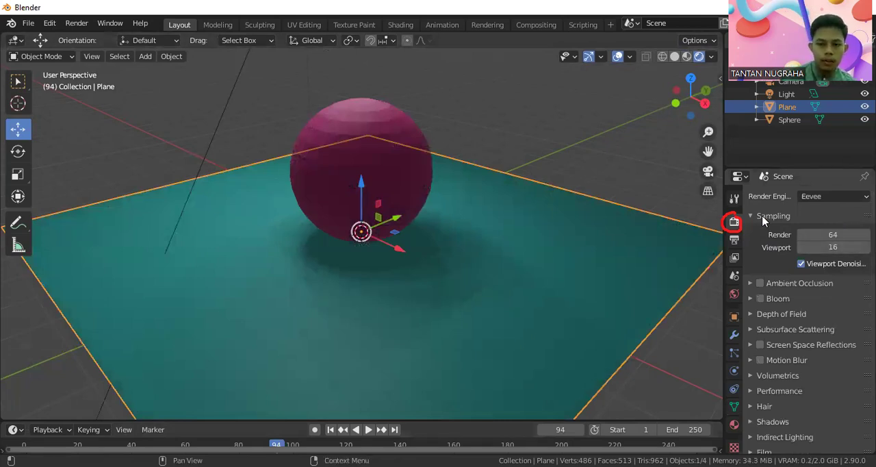
Step: Set the Eevee sampling to 100 render samples and 30 viewport samples
left_click(839, 234)
type("100")
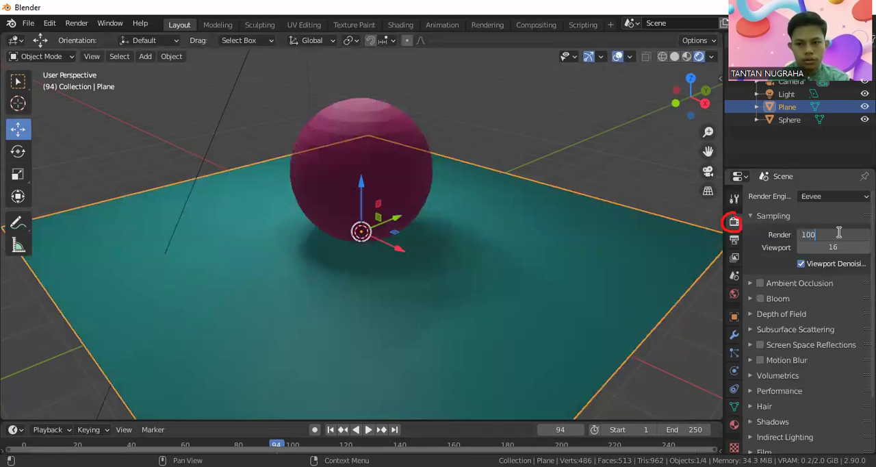
left_click(854, 249)
key("BackSpace")
type("30")
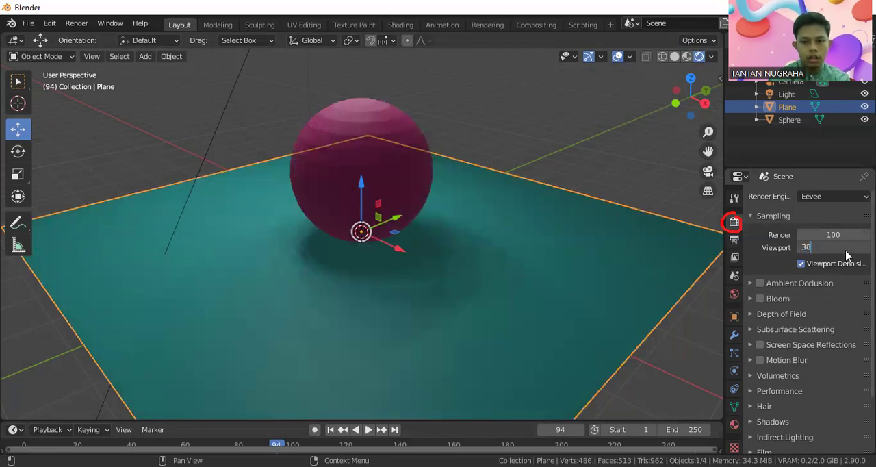
key("Return")
Step: Examine the sphere's shadow from a higher angle, return to the camera view and look over the remaining Eevee render settings
middle_click_drag(550, 204, 542, 272)
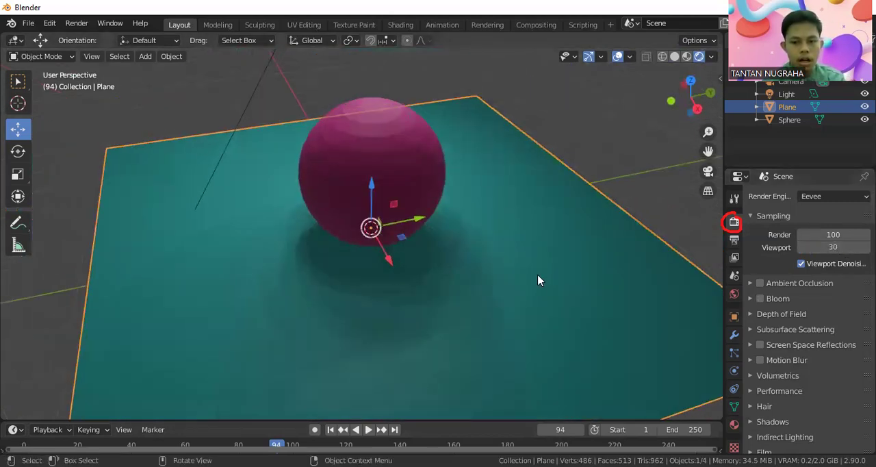
scroll(782, 362, "down", 2)
scroll(787, 354, "up", 3)
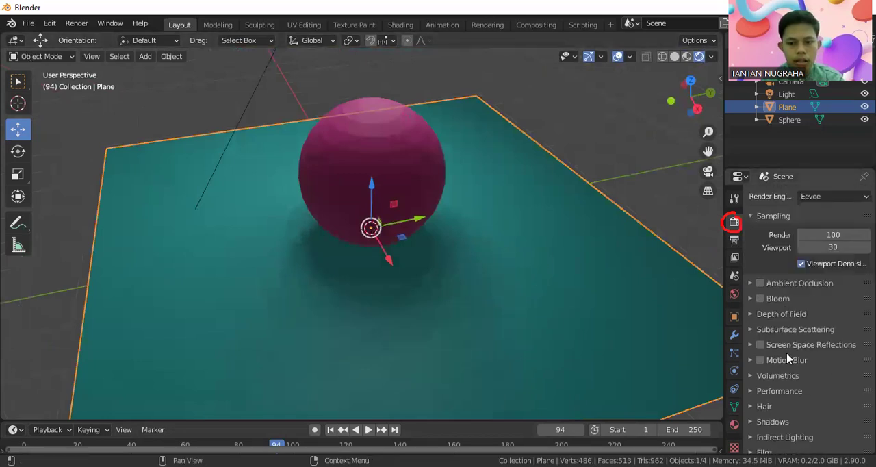
left_click(708, 172)
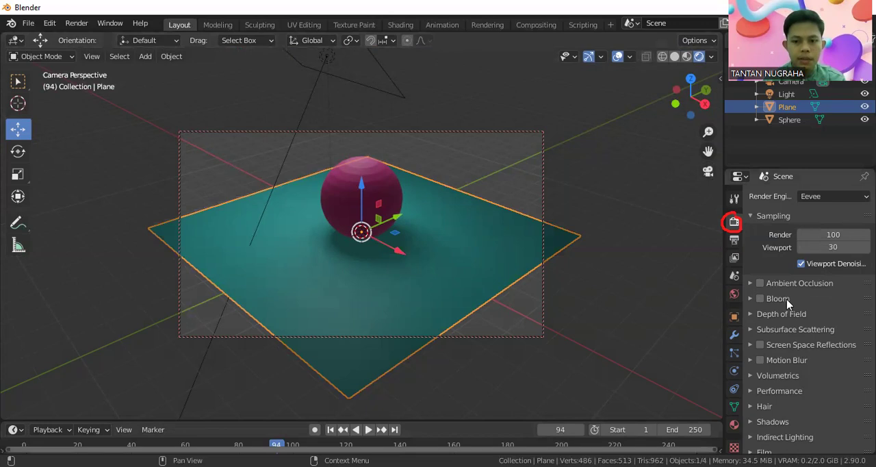
scroll(794, 317, "down", 3)
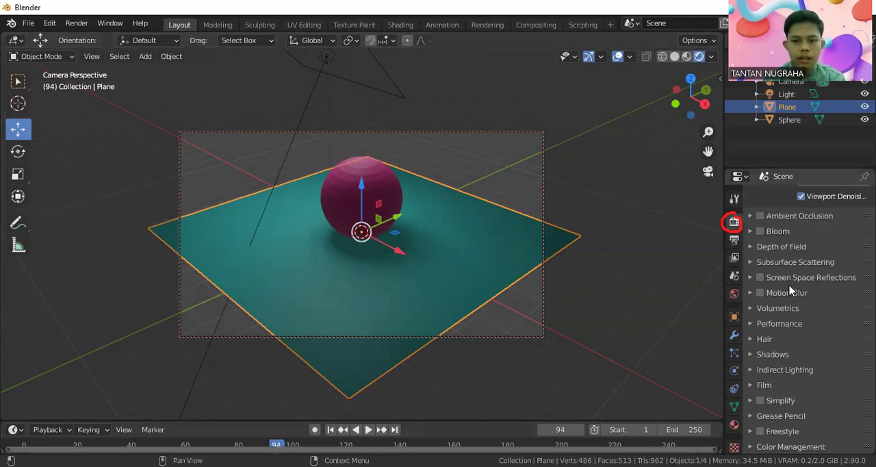
scroll(792, 288, "up", 3)
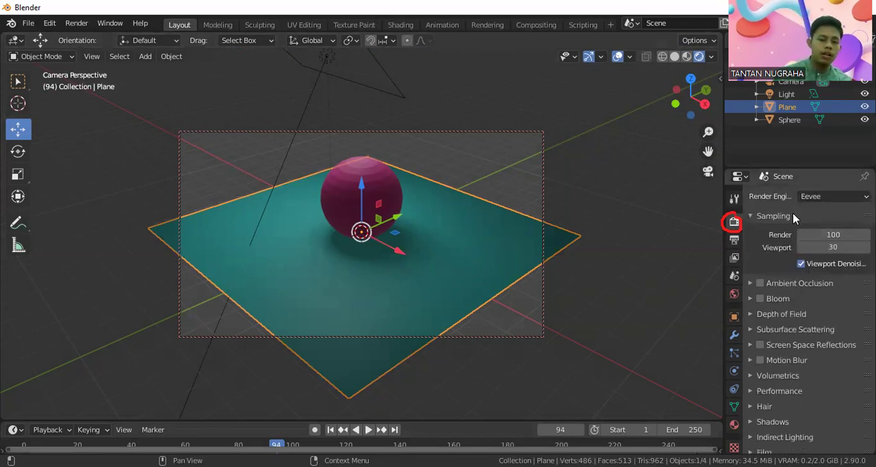